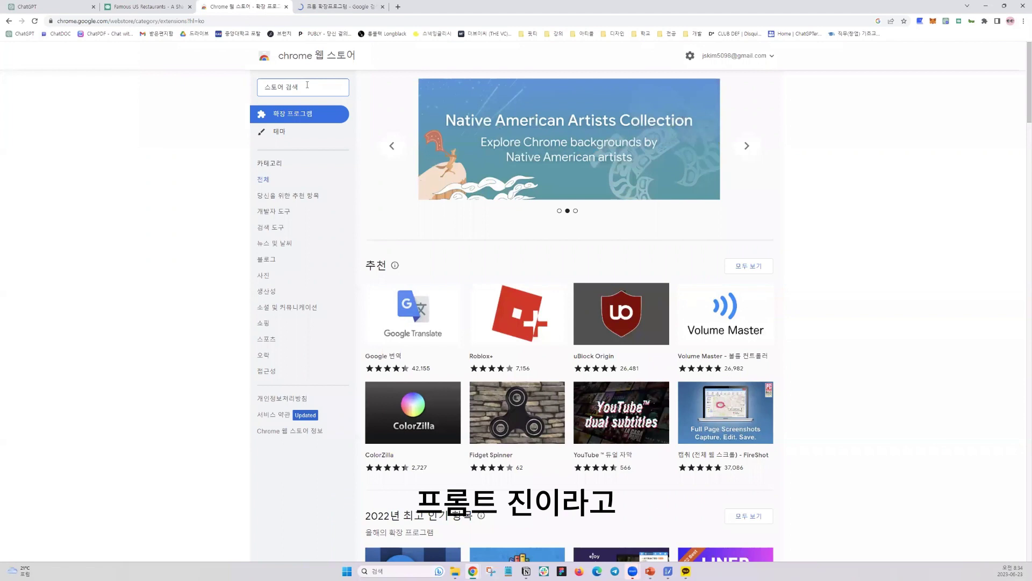
Search the Chrome Web Store for "프롬프트 지니" and open the ChatGPT auto-translator extension's page to check its user count
type("트 지니")
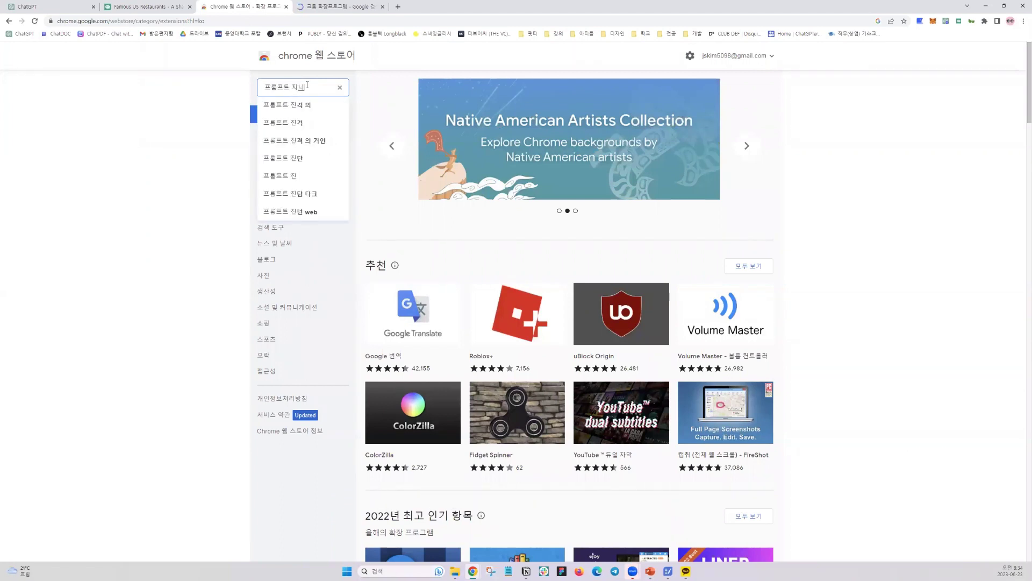
key("Return")
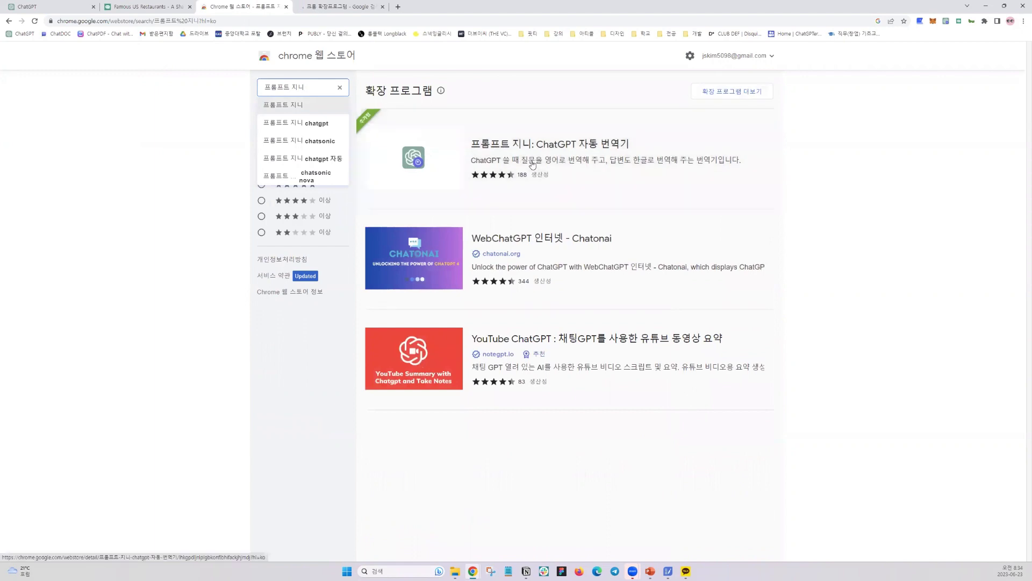
left_click(553, 160)
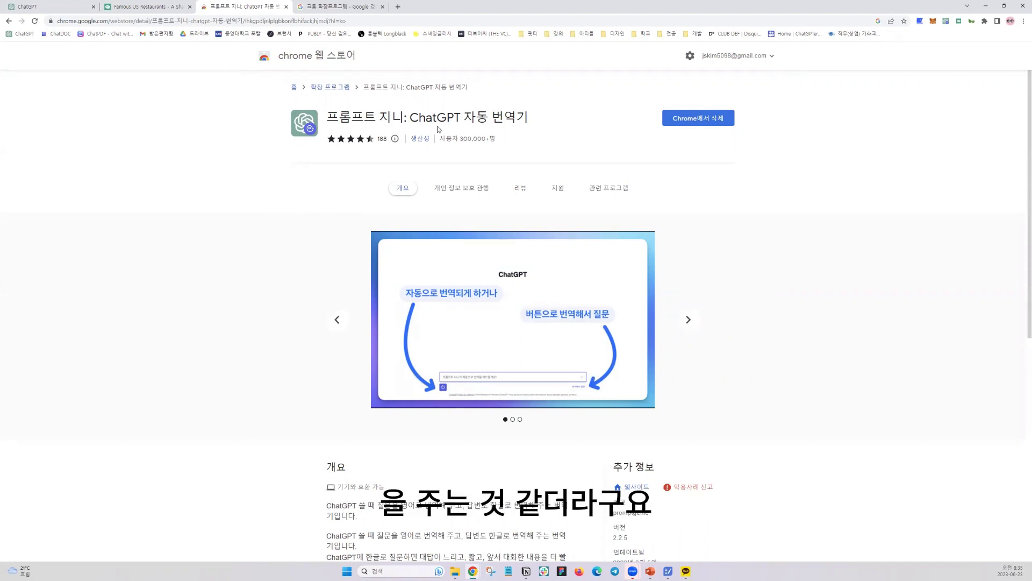
left_click_drag(440, 139, 496, 140)
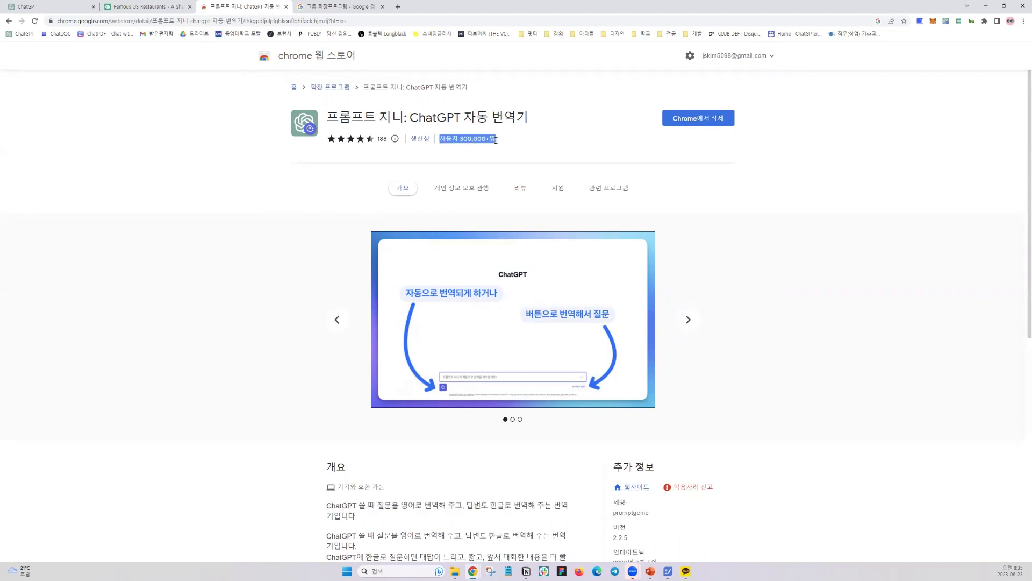
left_click(495, 140)
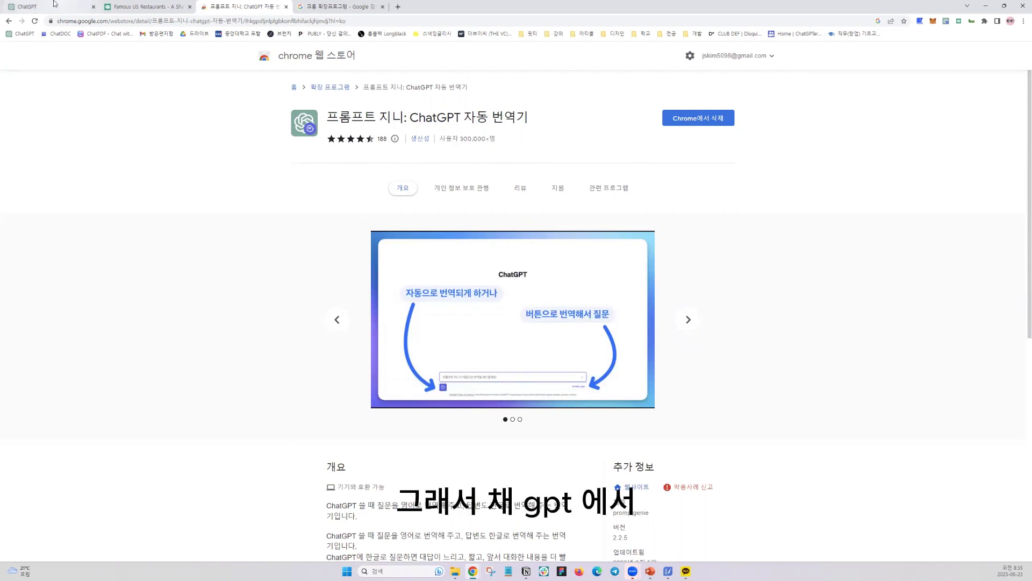
Switch to ChatGPT, enlarge the page and open the Prompt Genie options to view the automatic translation setting
left_click(86, 7)
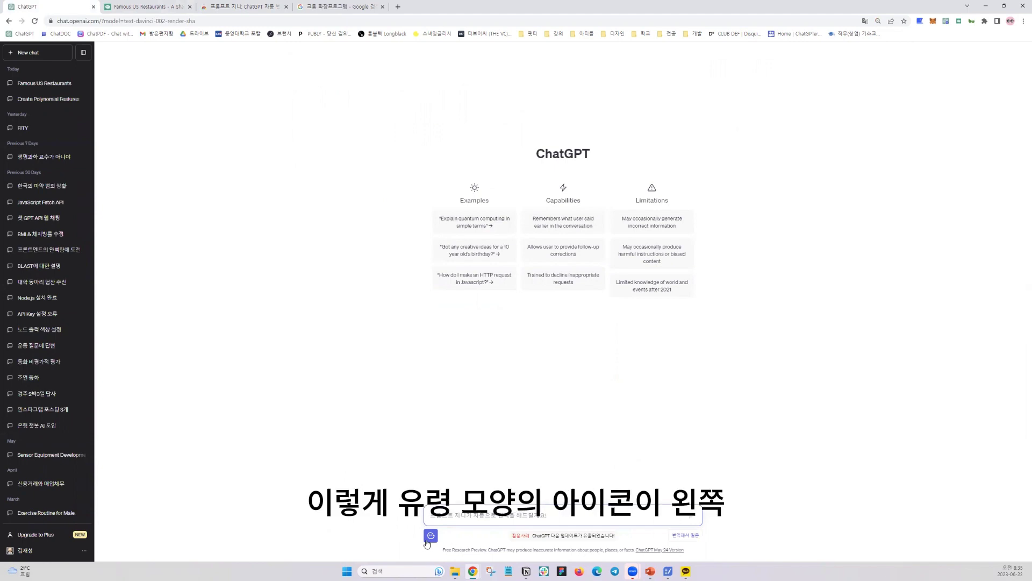
key("ctrl+plus")
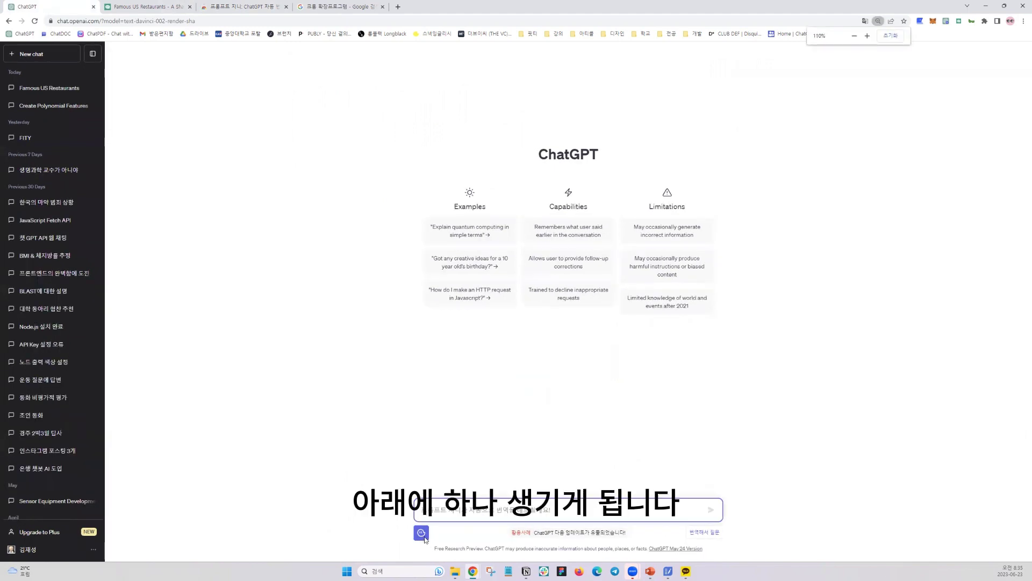
key("ctrl+plus")
left_click(397, 525)
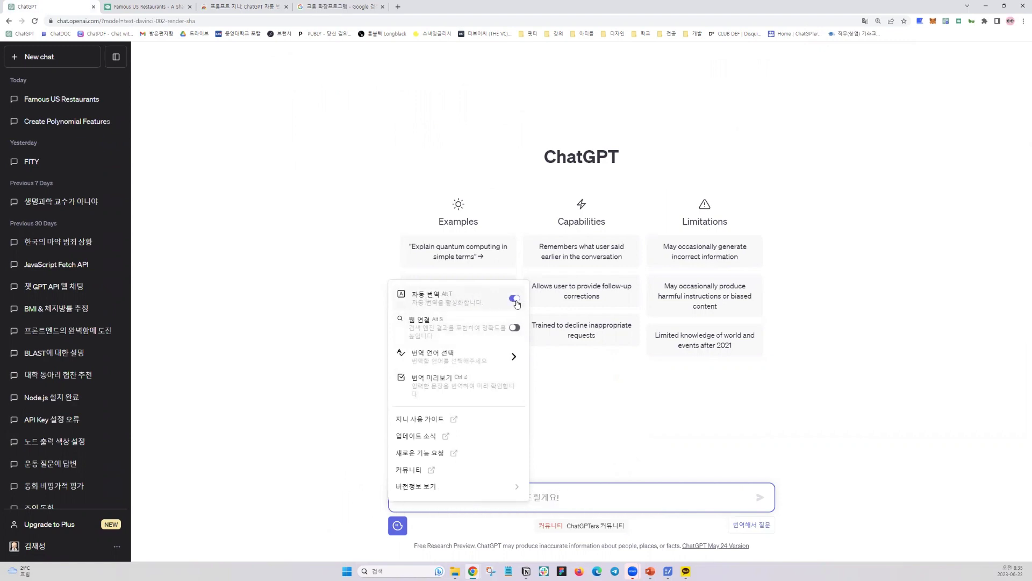
Close the Prompt Genie options and send ChatGPT the question "유튜브를 잘 하는 법을 알려줘"
left_click(532, 508)
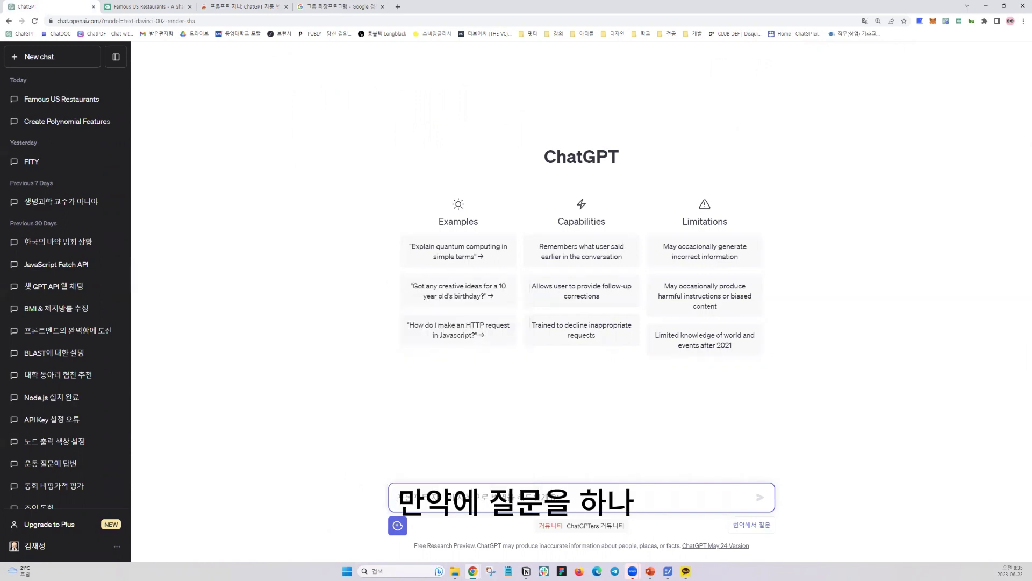
type("유튜브르")
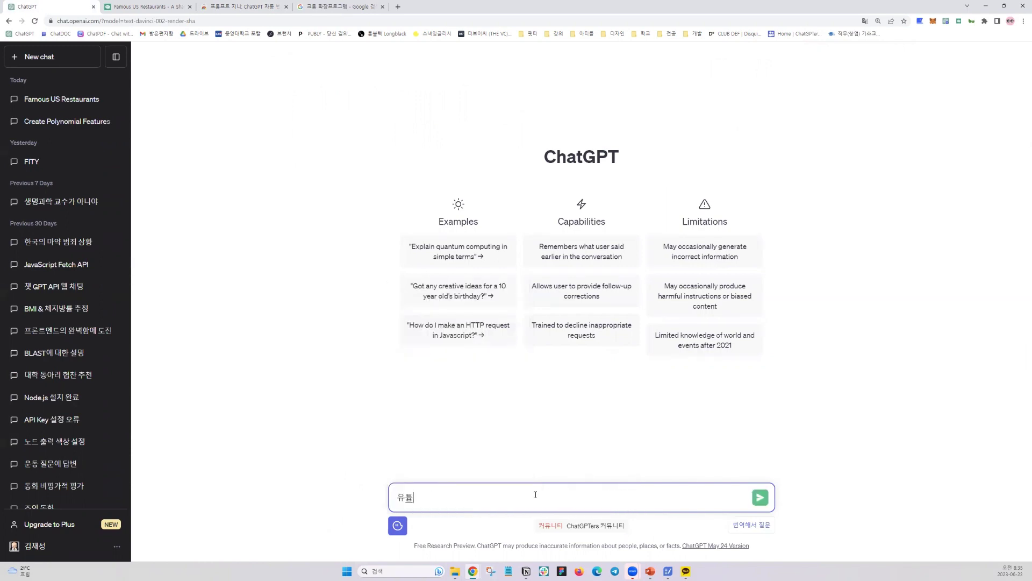
type("ㄹ 잘하는 법")
type("을 알려줘")
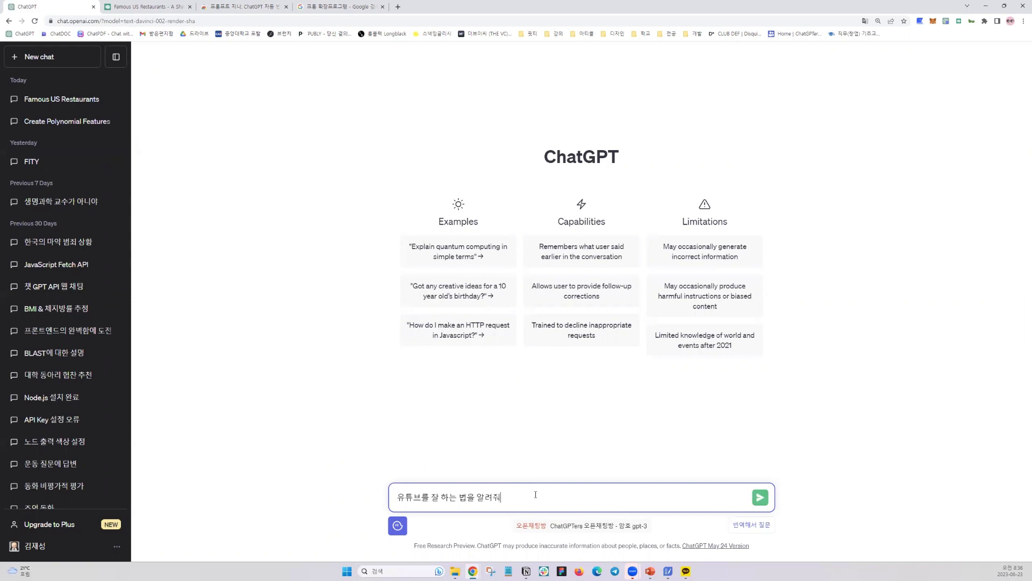
key("Return")
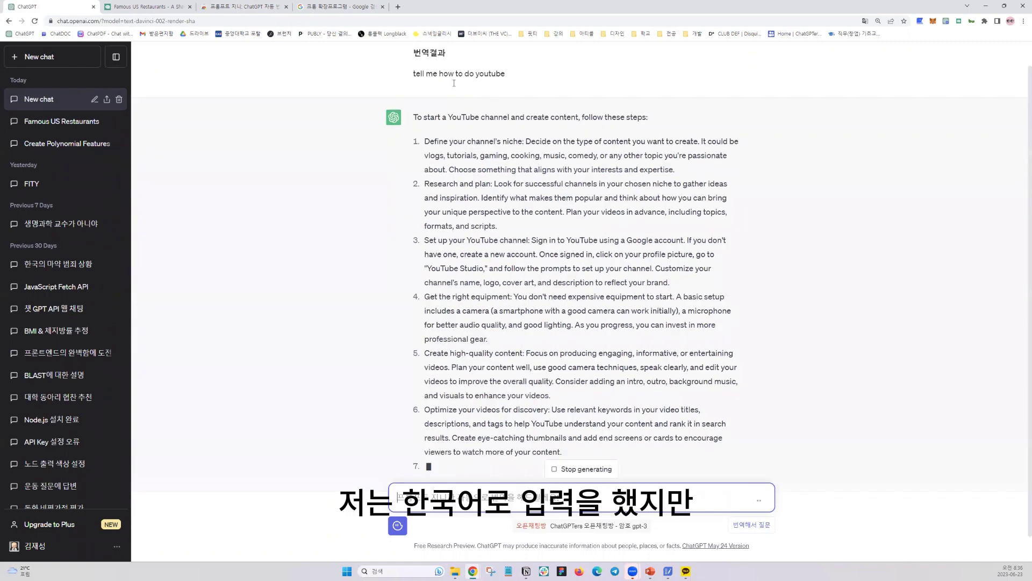
Read through ChatGPT's English answer and the Korean translation below it
scroll(457, 99, "up", 1)
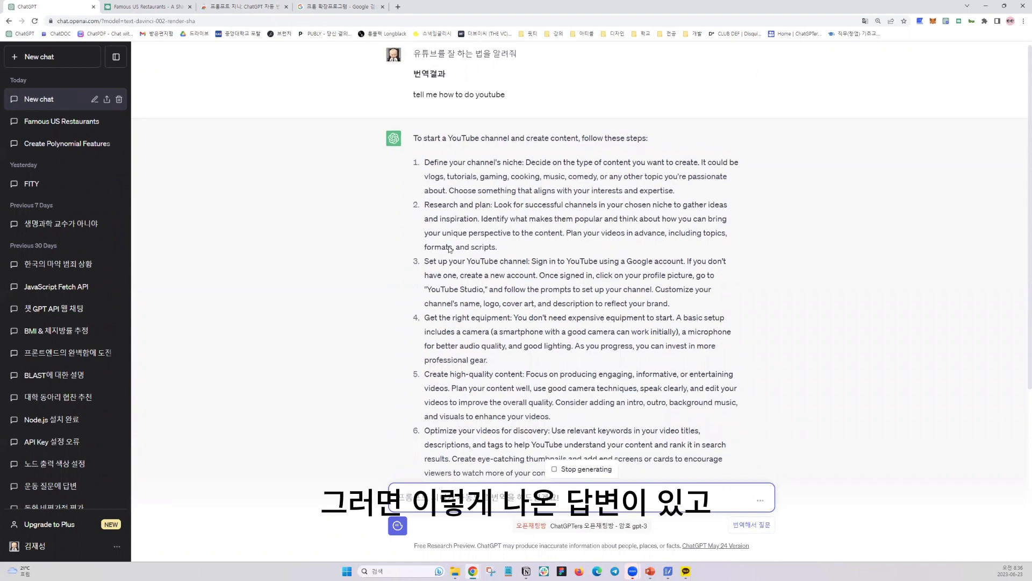
scroll(450, 249, "down", 5)
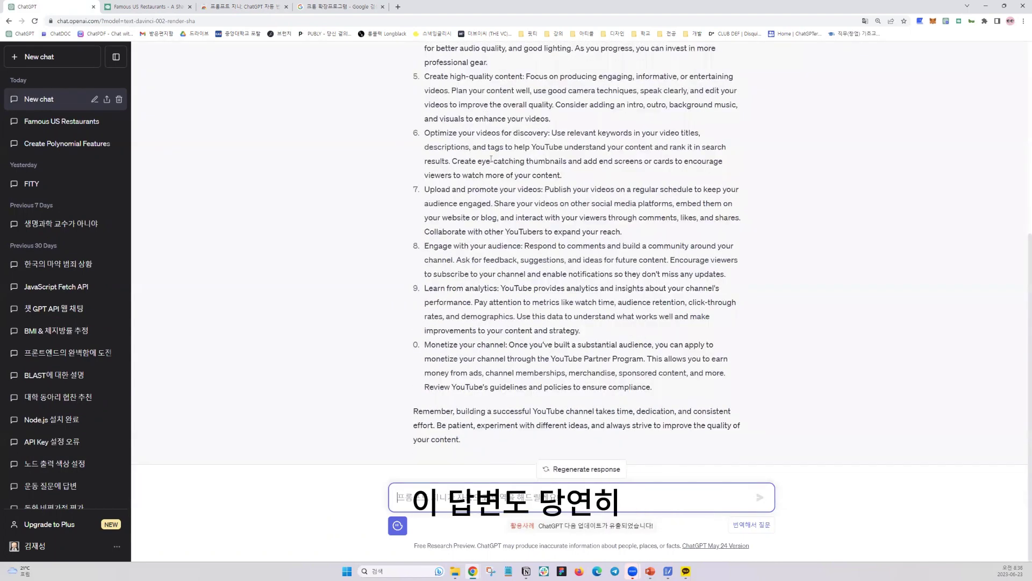
scroll(474, 295, "down", 3)
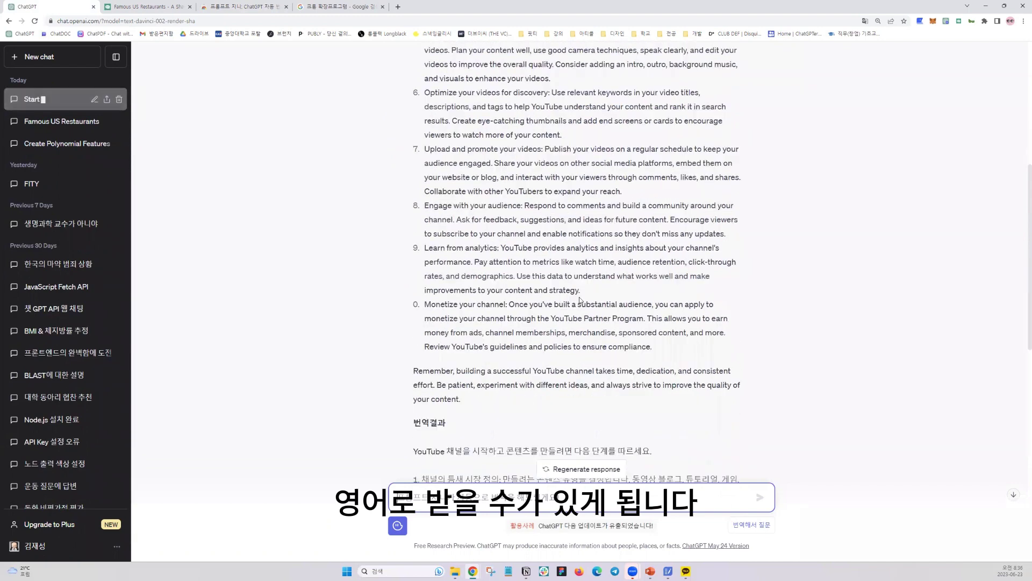
scroll(525, 317, "down", 2)
scroll(523, 302, "down", 2)
scroll(523, 303, "down", 2)
scroll(513, 409, "down", 2)
scroll(513, 408, "up", 10)
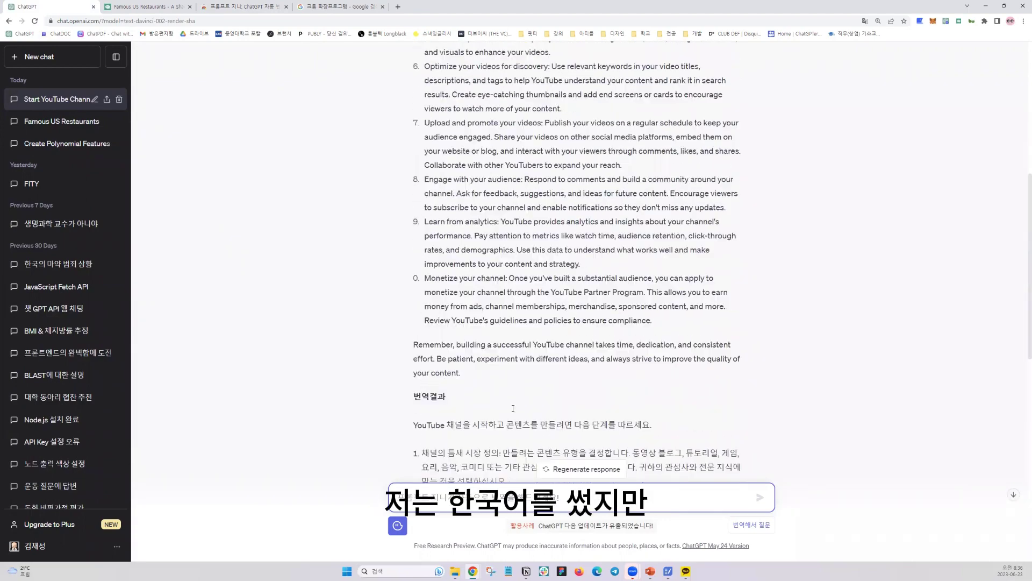
scroll(512, 408, "up", 7)
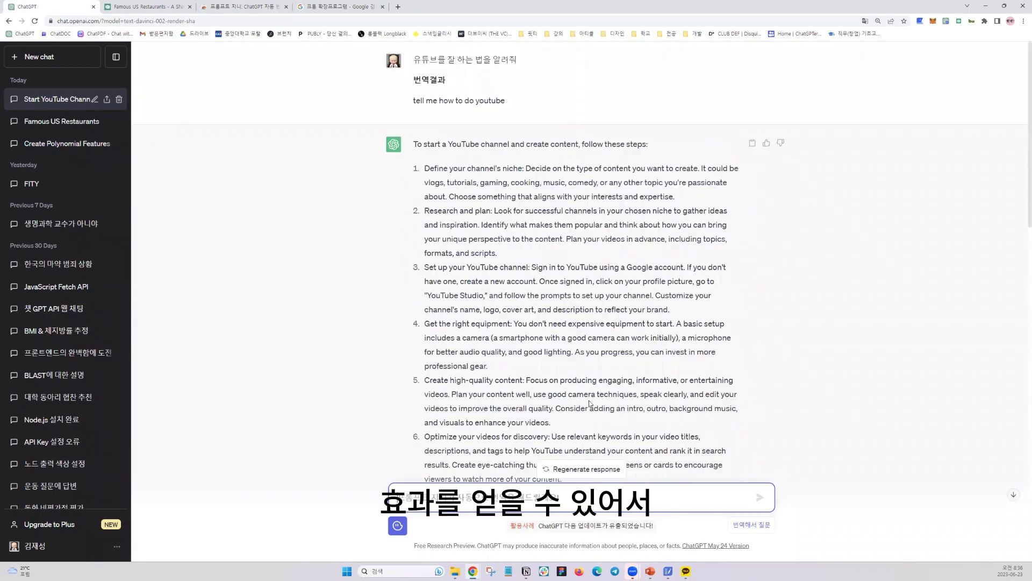
scroll(591, 403, "down", 2)
scroll(591, 403, "down", 6)
scroll(592, 400, "down", 3)
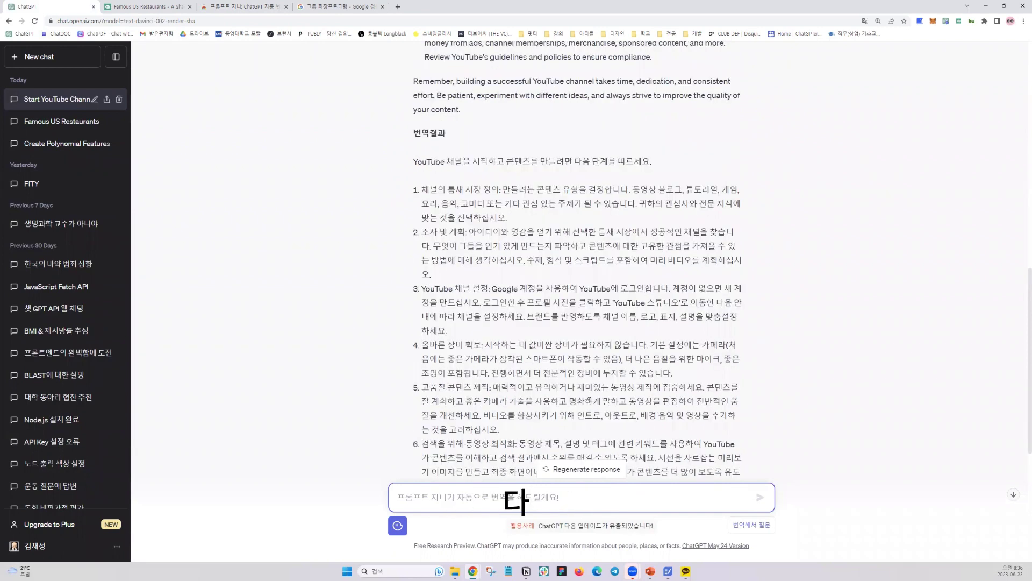
scroll(593, 398, "down", 5)
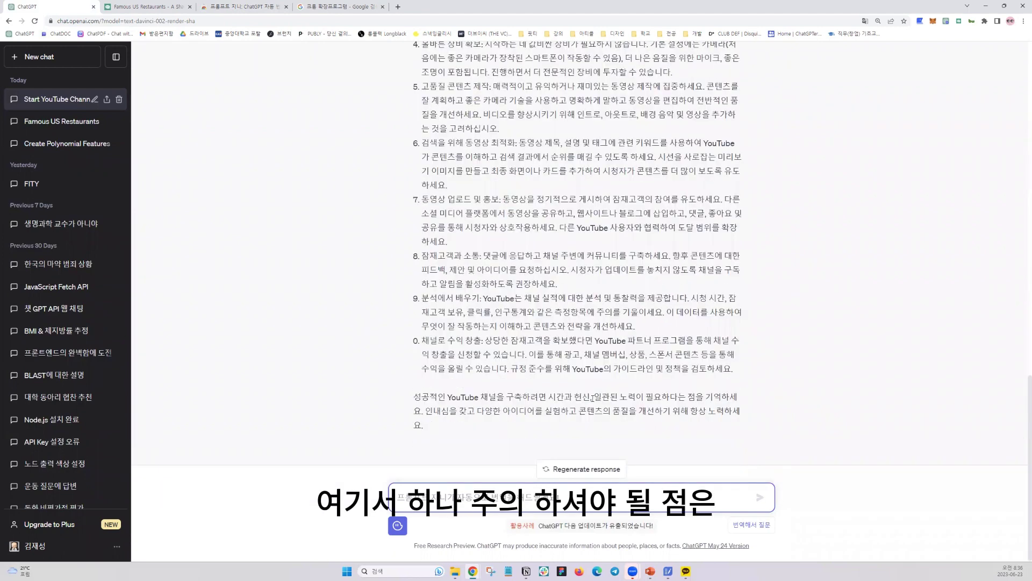
Check the English translation of the question at the start of the conversation
scroll(592, 398, "up", 17)
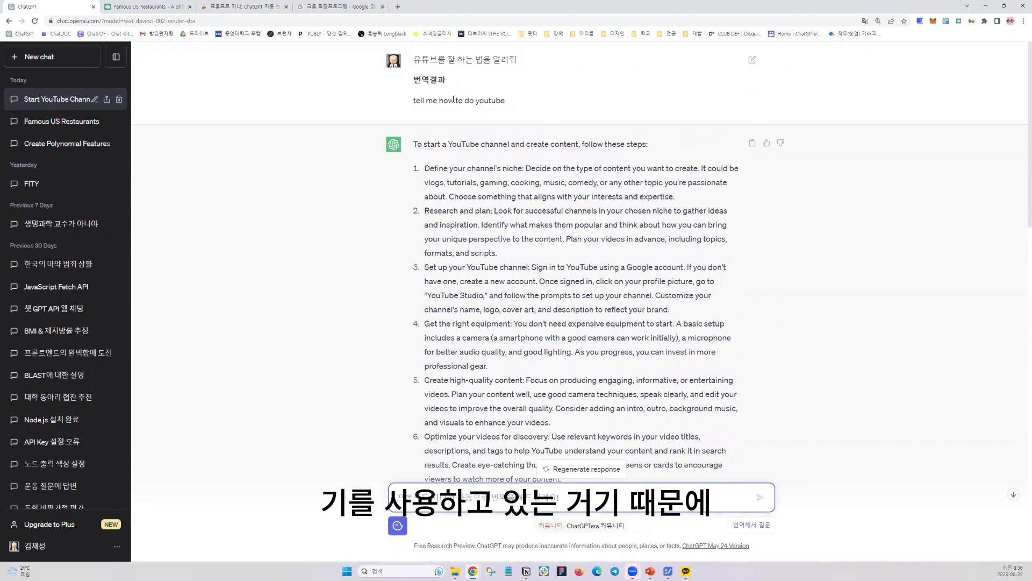
left_click_drag(413, 102, 513, 103)
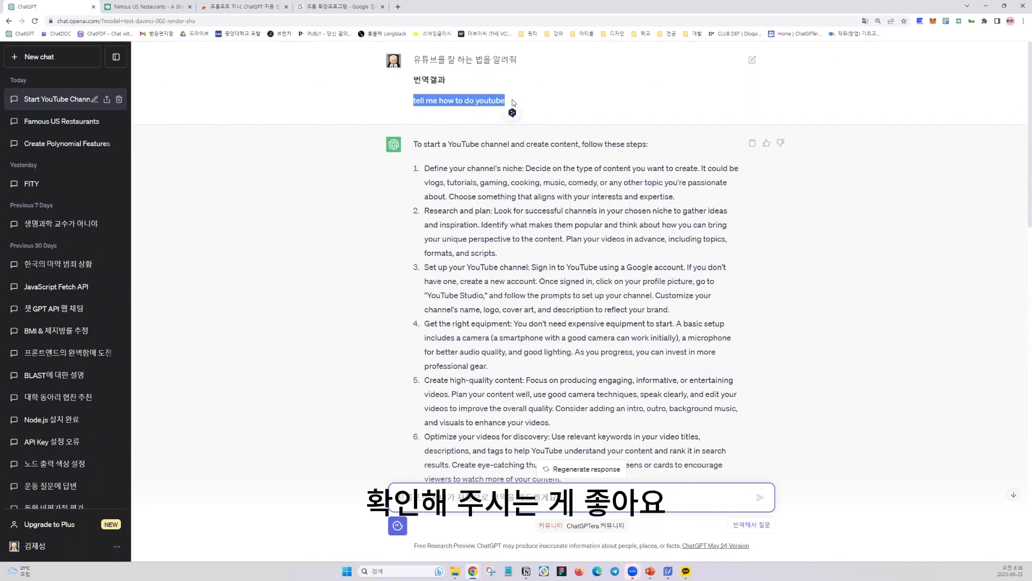
left_click(514, 103)
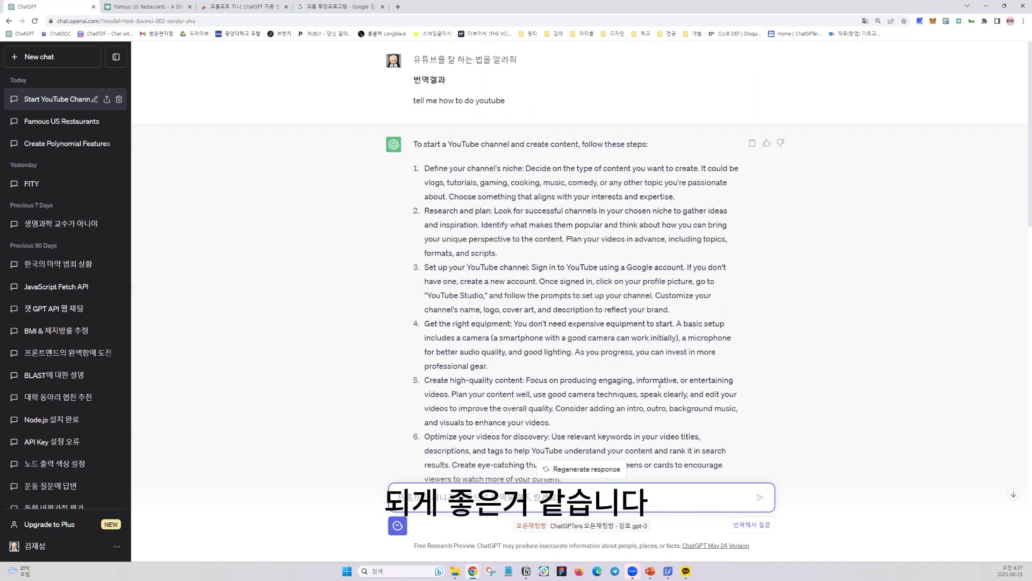
left_click(652, 571)
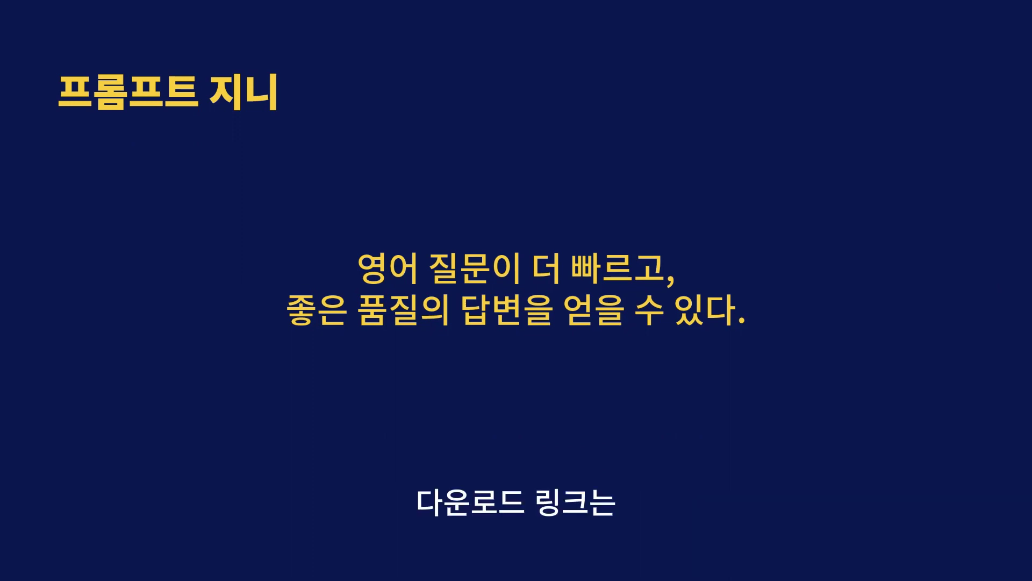
left_click(793, 317)
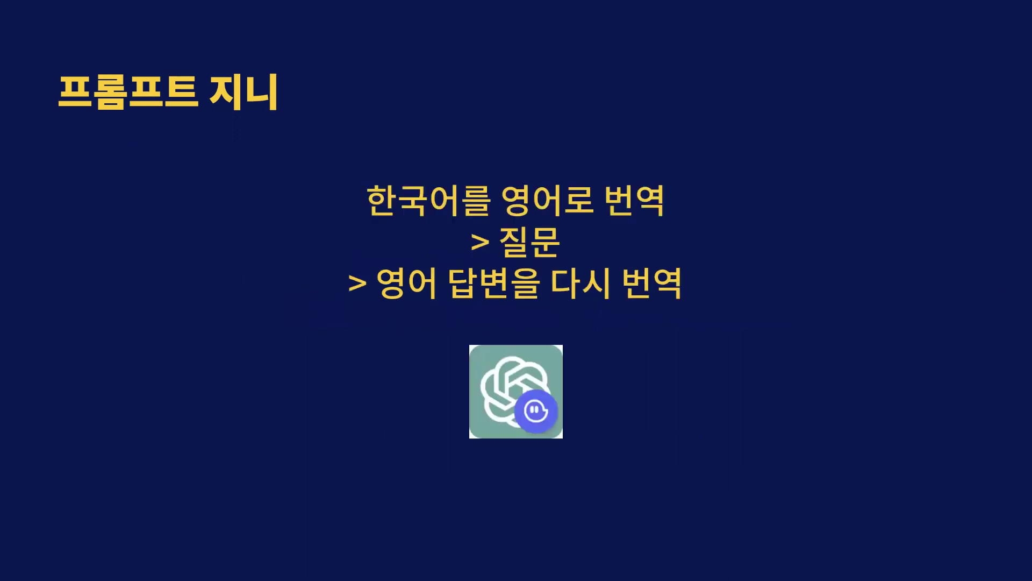
left_click(574, 291)
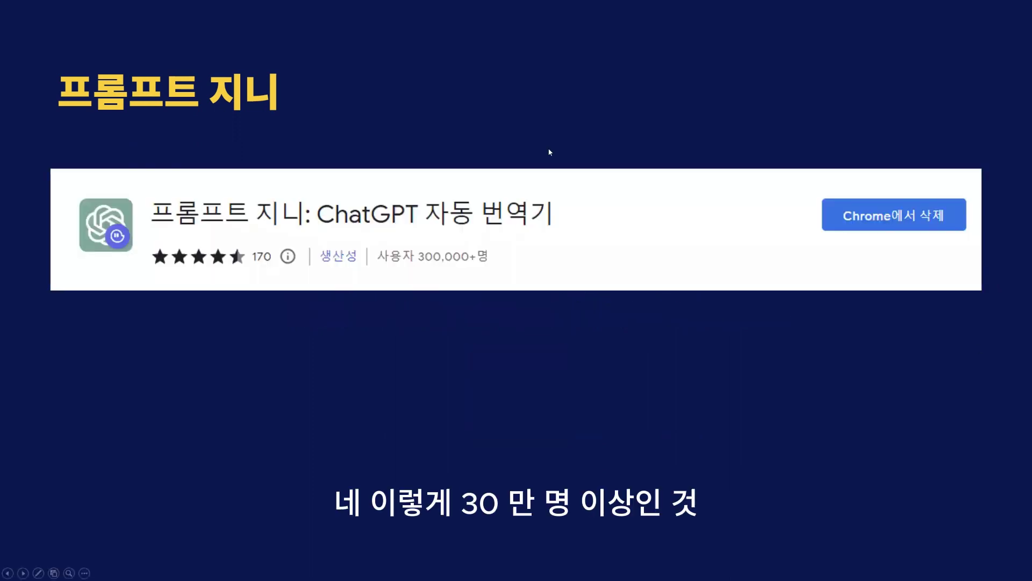
left_click(671, 335)
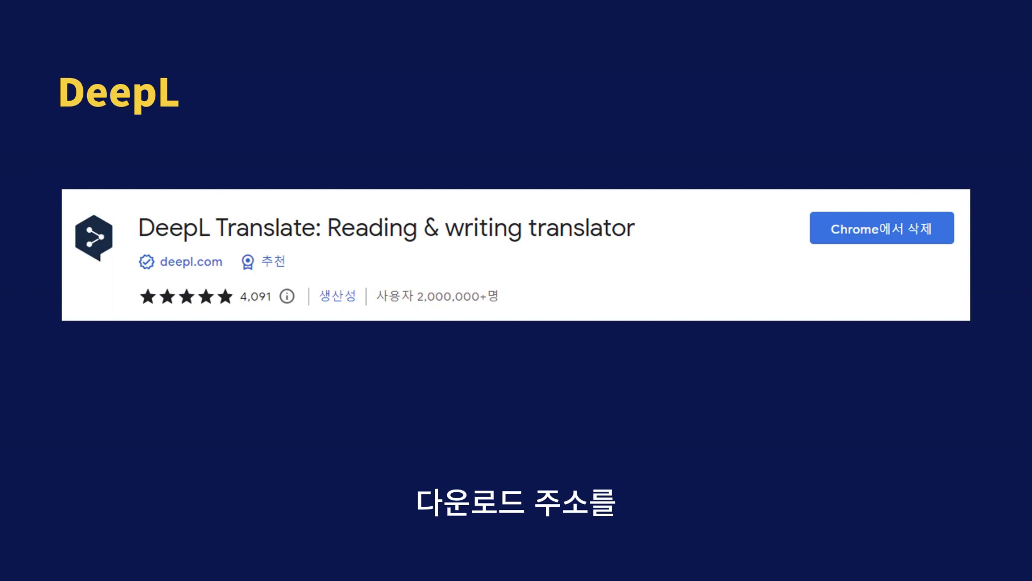
key("Right")
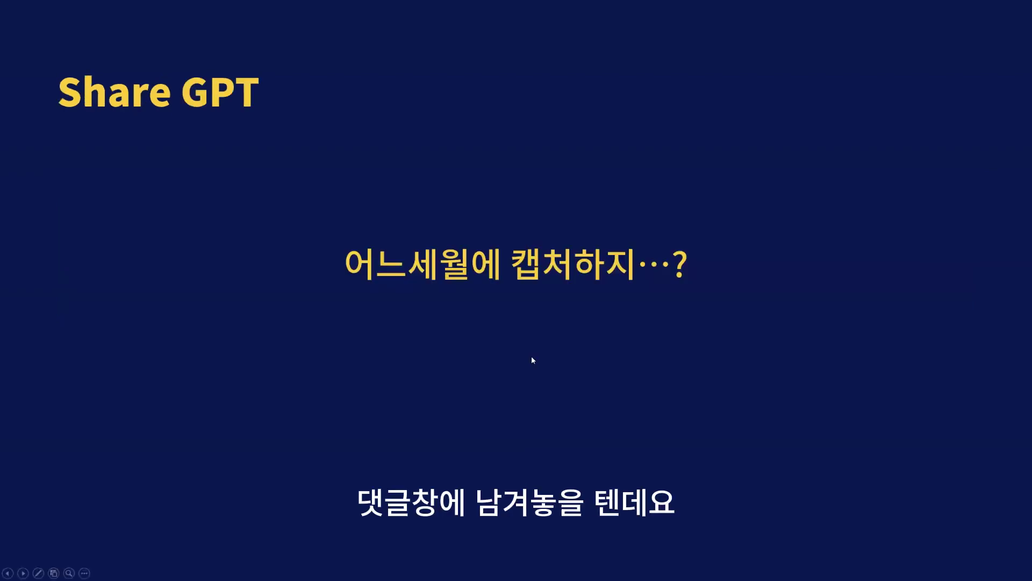
key("Left")
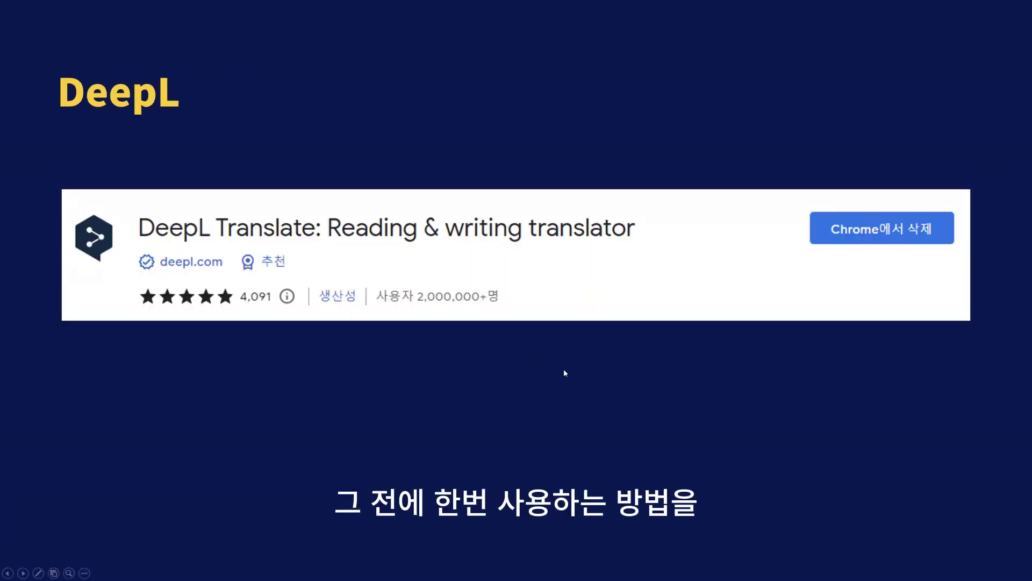
key("Escape")
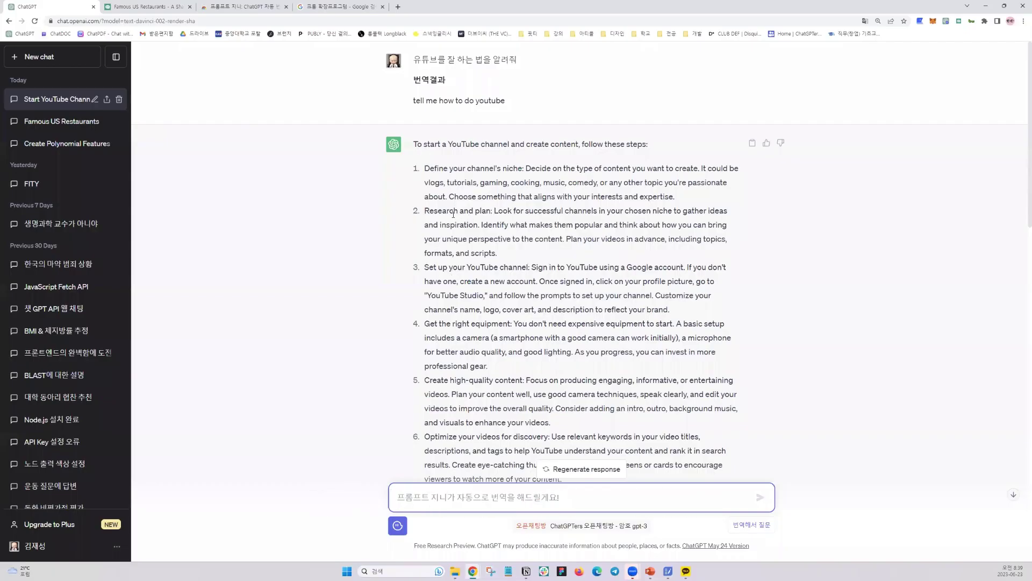
Translate the answer's "Get the right equipment" item into Korean with DeepL and have the translation read aloud
scroll(503, 267, "down", 1)
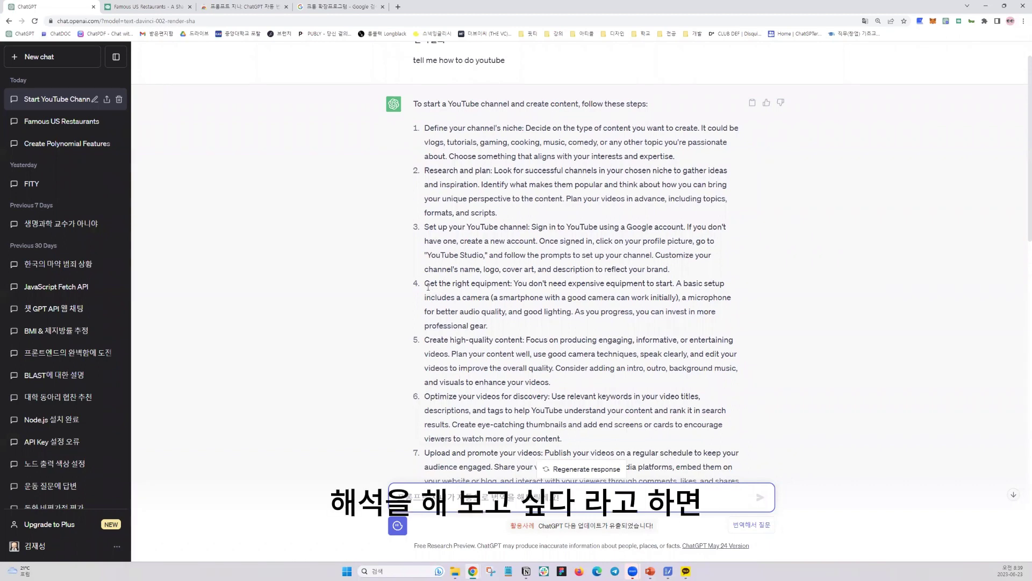
left_click_drag(436, 286, 504, 339)
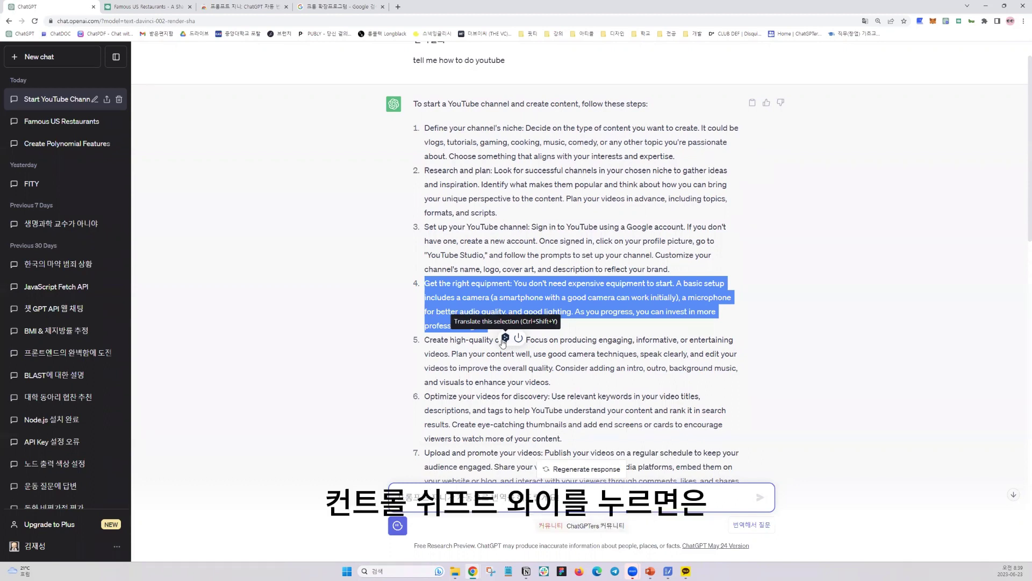
left_click(504, 340)
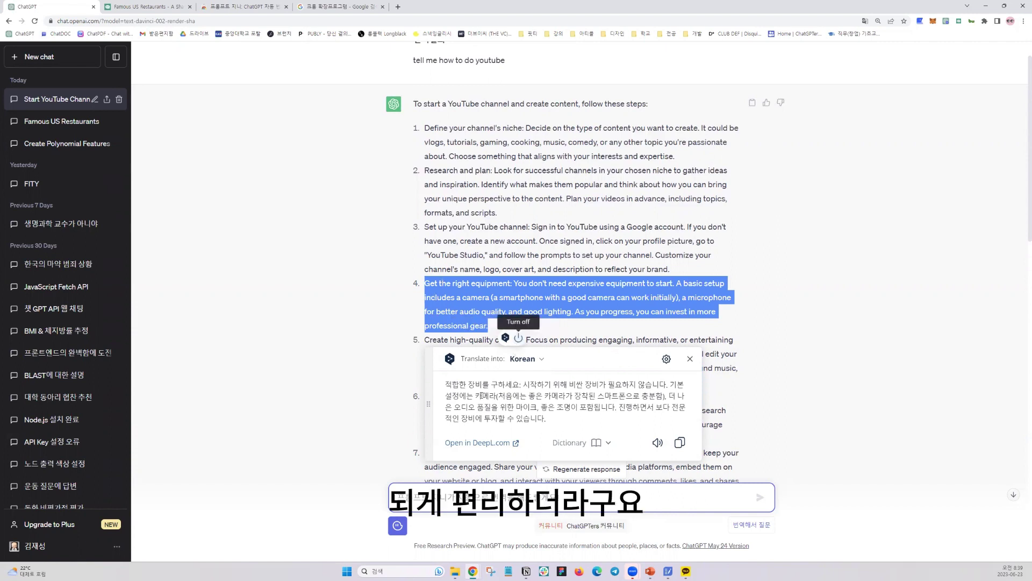
left_click_drag(454, 383, 583, 420)
left_click(624, 425)
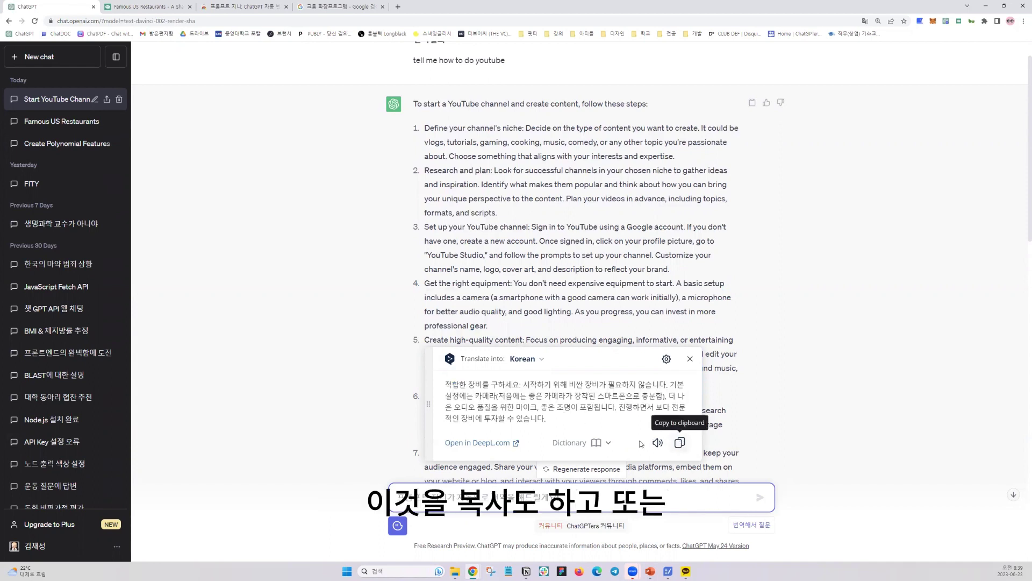
left_click(660, 442)
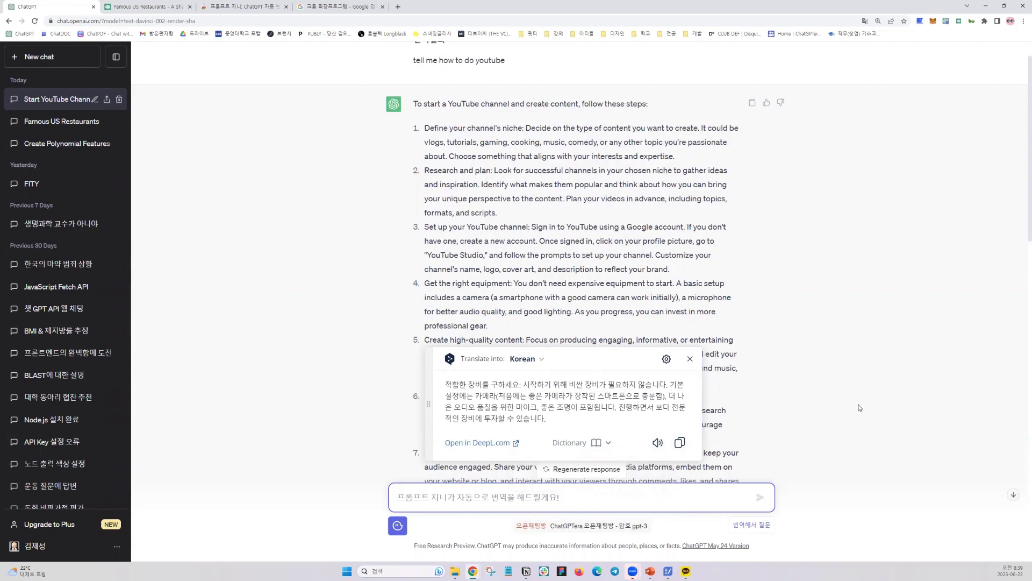
key("alt+Tab")
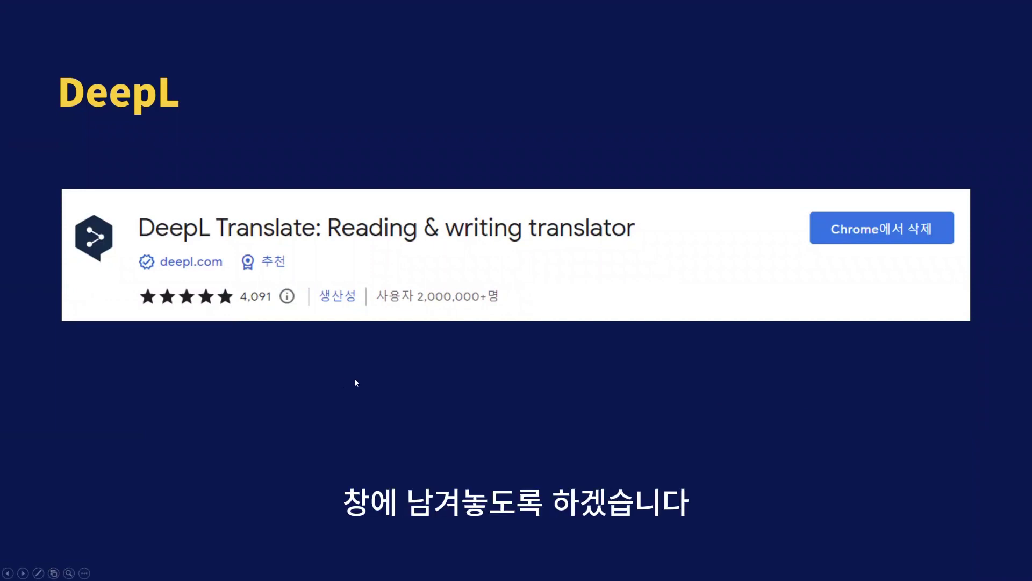
Advance the presentation to the Share GPT slide, then leave the slideshow for the ChatGPT window in Chrome
key("Right")
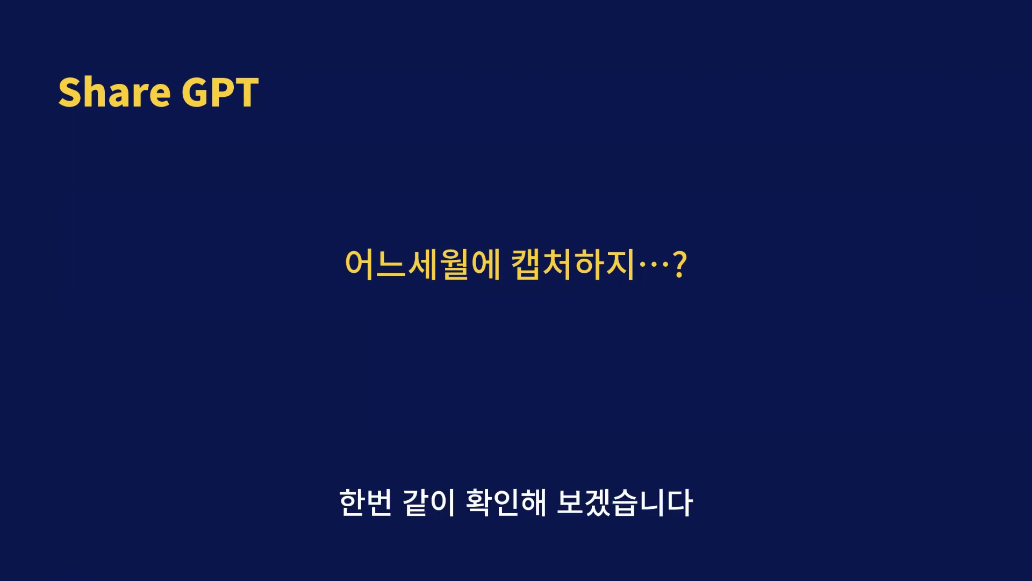
key("Escape")
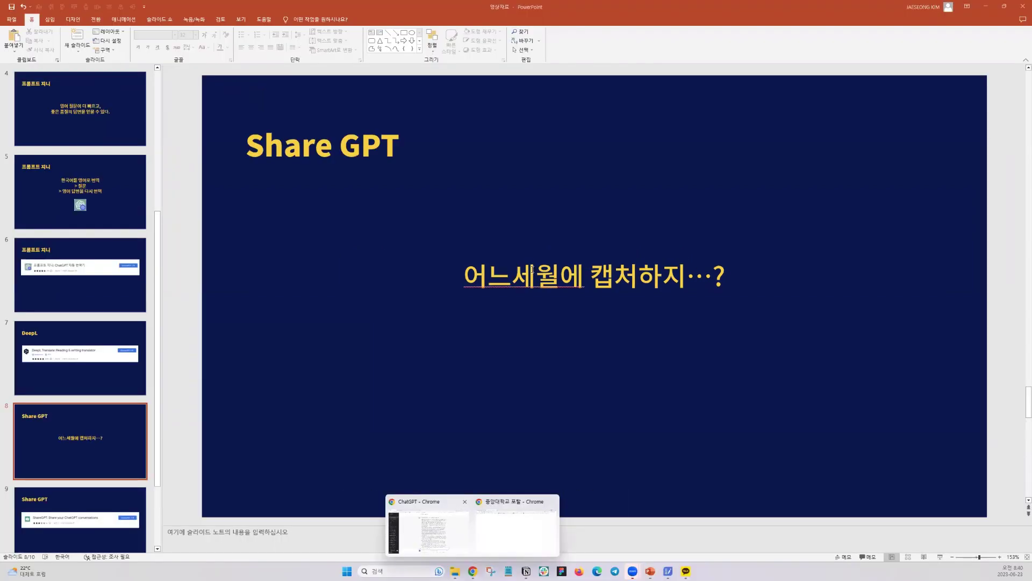
left_click(431, 524)
Look over the full length of the YouTube conversation, from the question to the end of the Korean translation
scroll(601, 297, "down", 10)
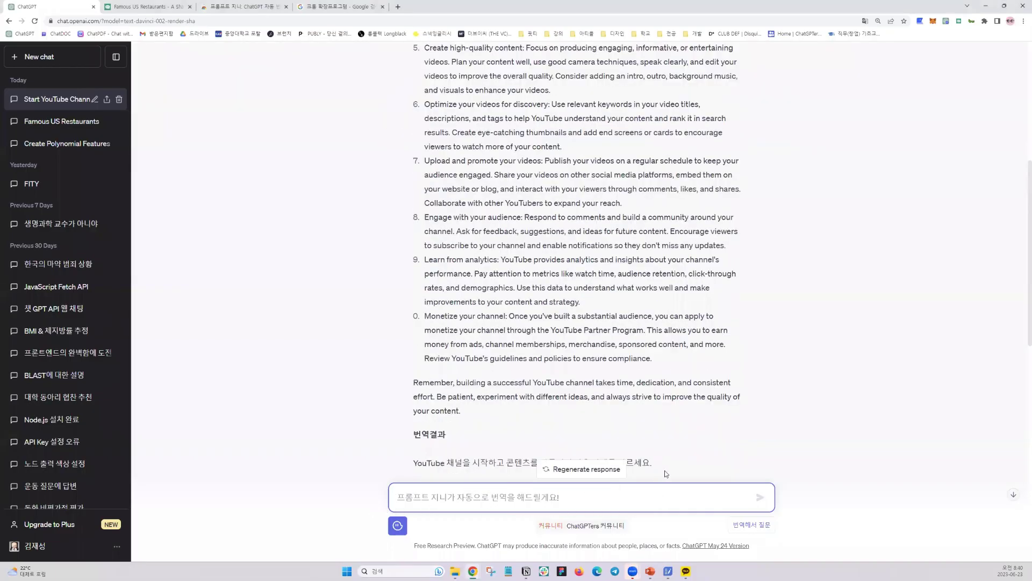
scroll(495, 341, "down", 3)
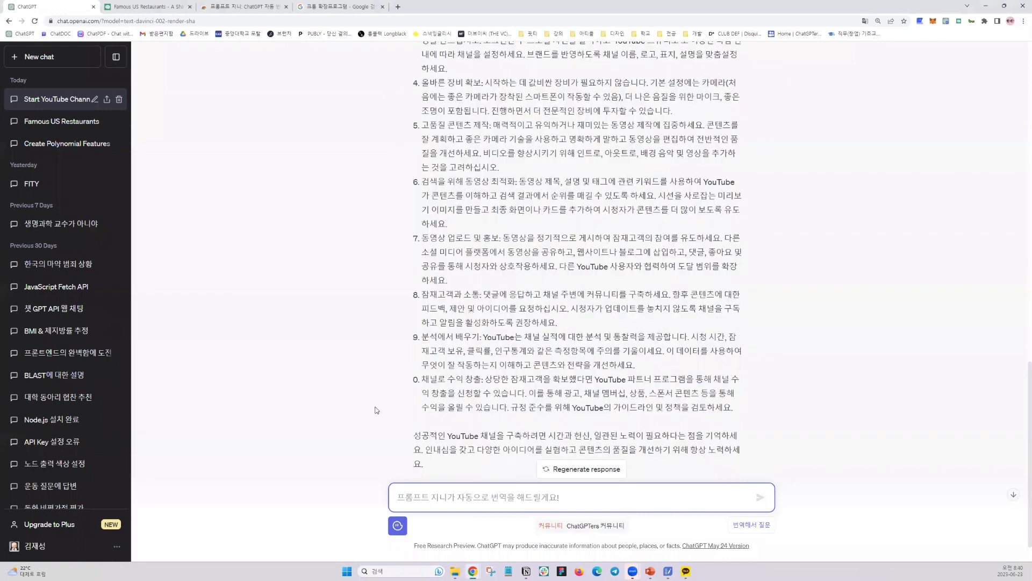
scroll(470, 186, "up", 10)
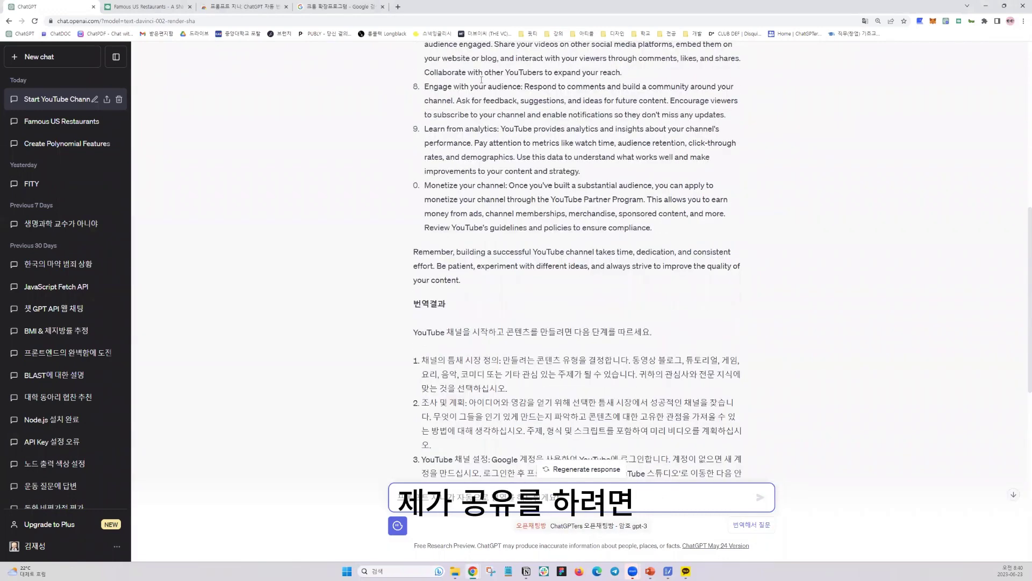
scroll(470, 186, "up", 2)
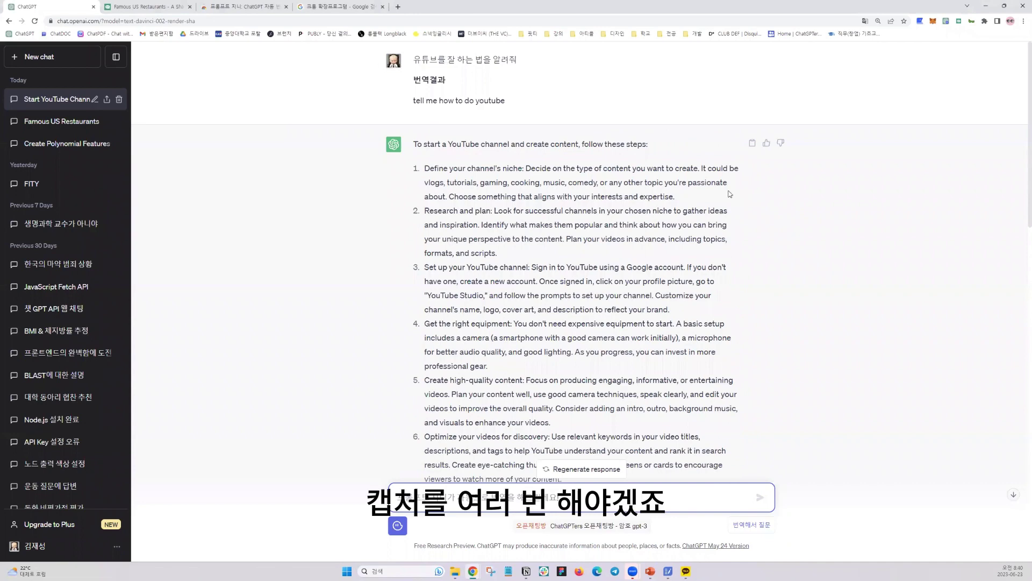
scroll(665, 312, "down", 15)
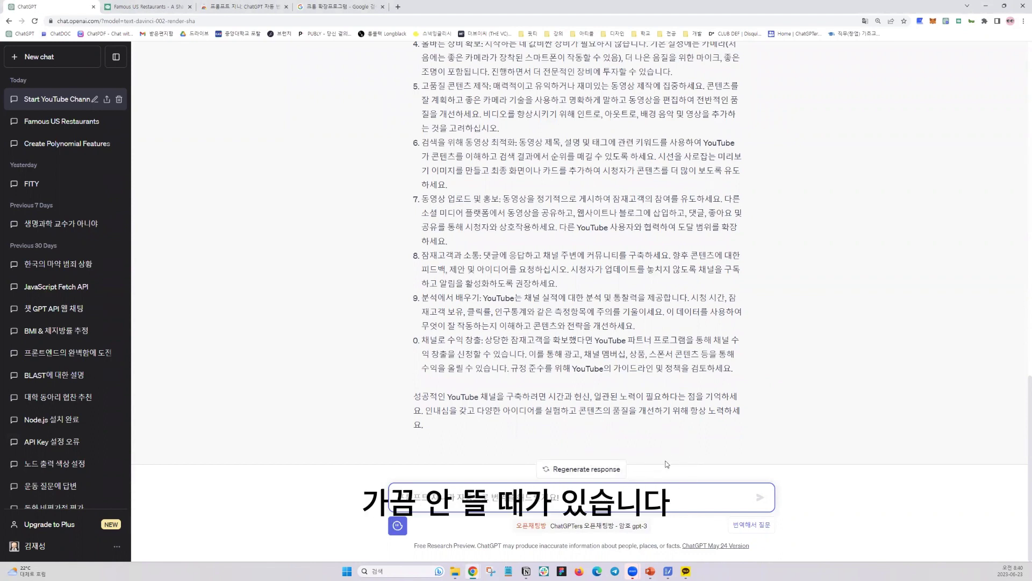
Reload ChatGPT, reopen the "Start YouTube Channel" chat and share it through ShareGPT
key("F5")
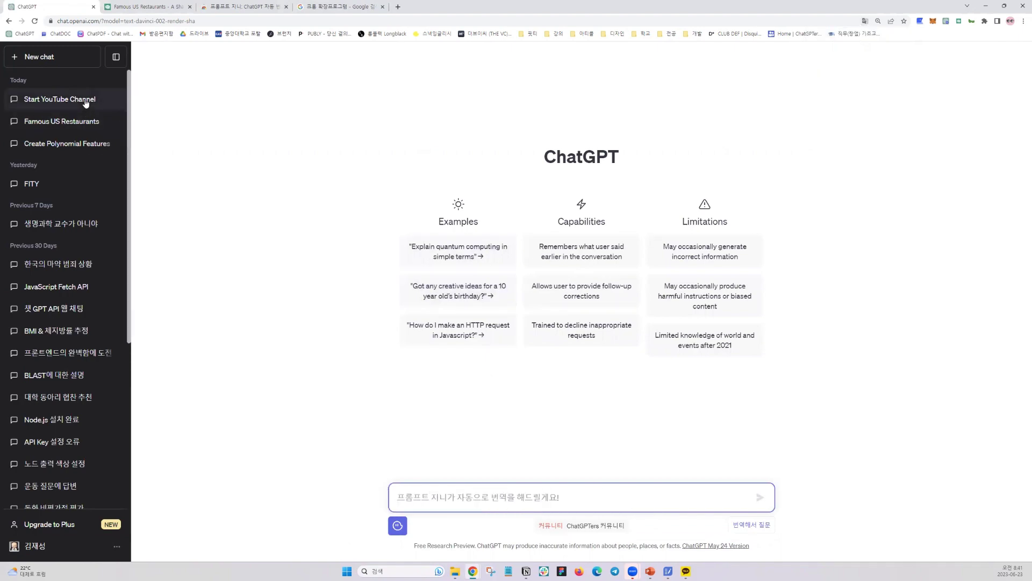
left_click(85, 101)
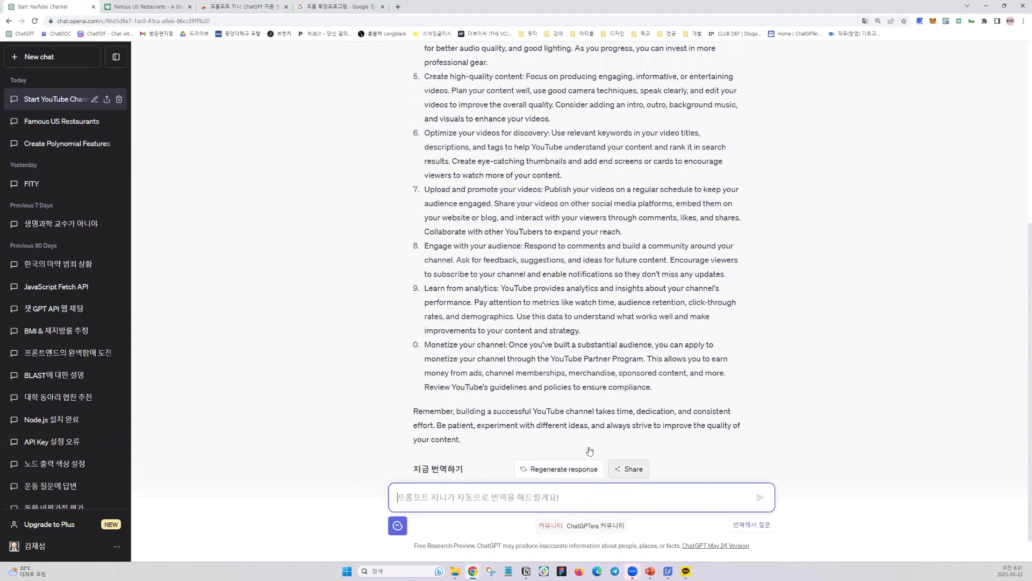
scroll(532, 390, "down", 1)
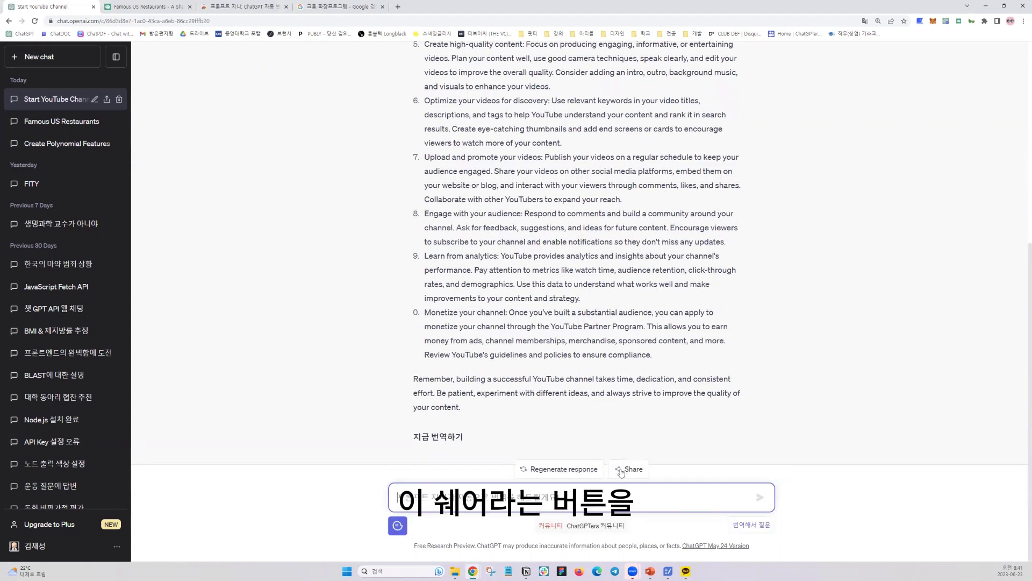
left_click(621, 470)
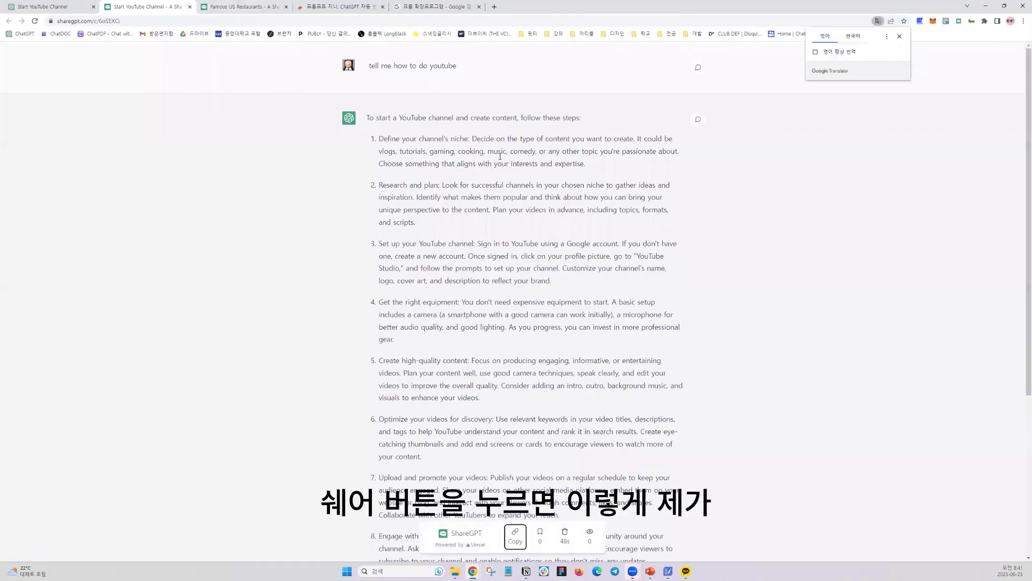
Examine the conversation on the ShareGPT page and view the comments area for its question
scroll(483, 238, "down", 4)
scroll(411, 203, "up", 4)
left_click_drag(375, 117, 537, 374)
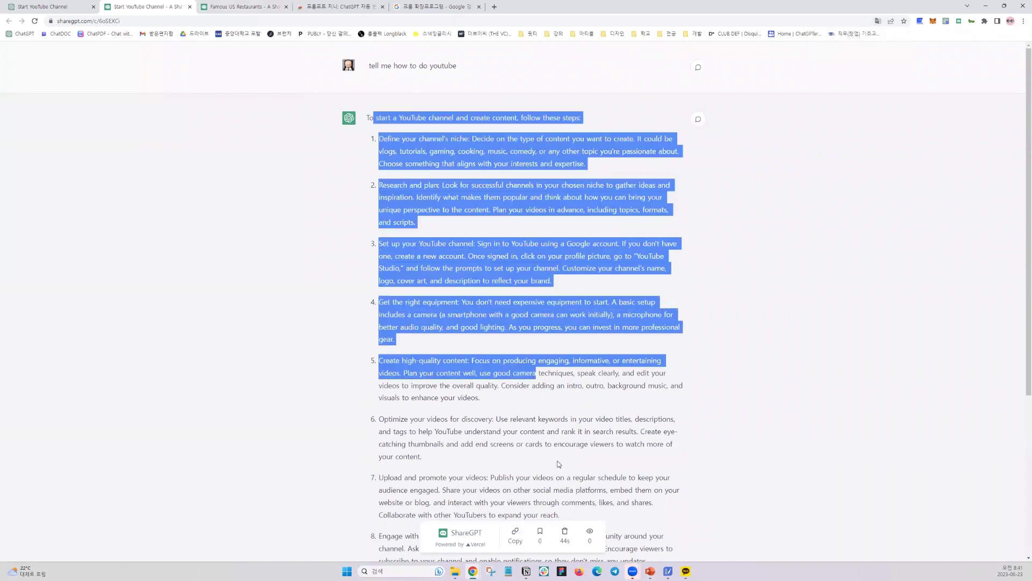
left_click(540, 381)
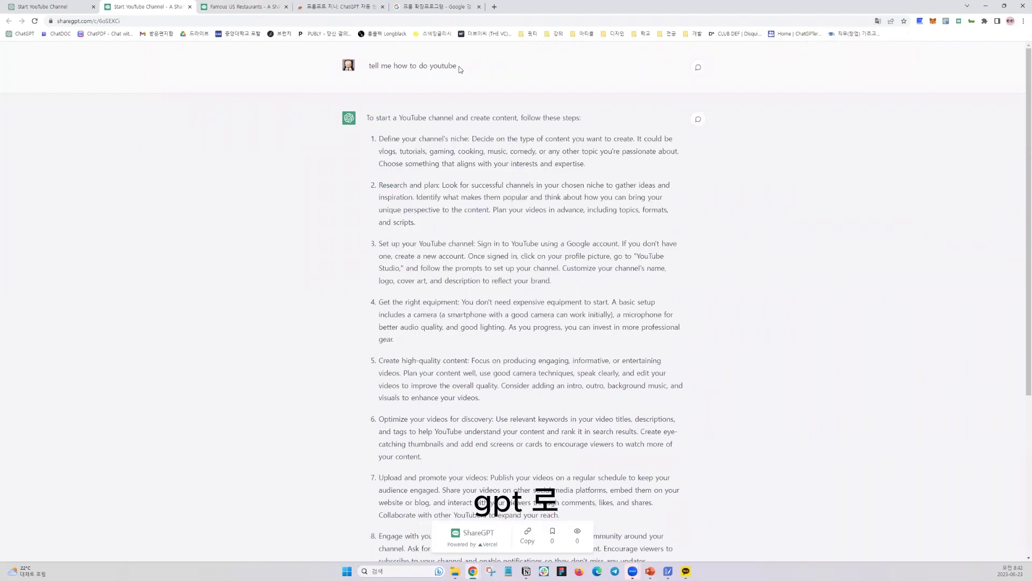
scroll(575, 214, "down", 1)
scroll(574, 215, "up", 1)
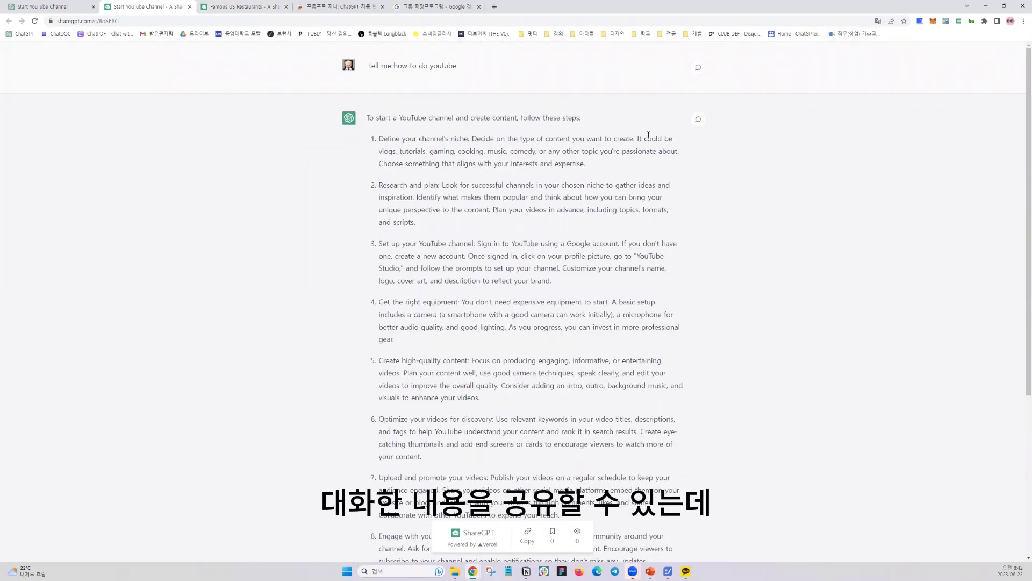
left_click(698, 68)
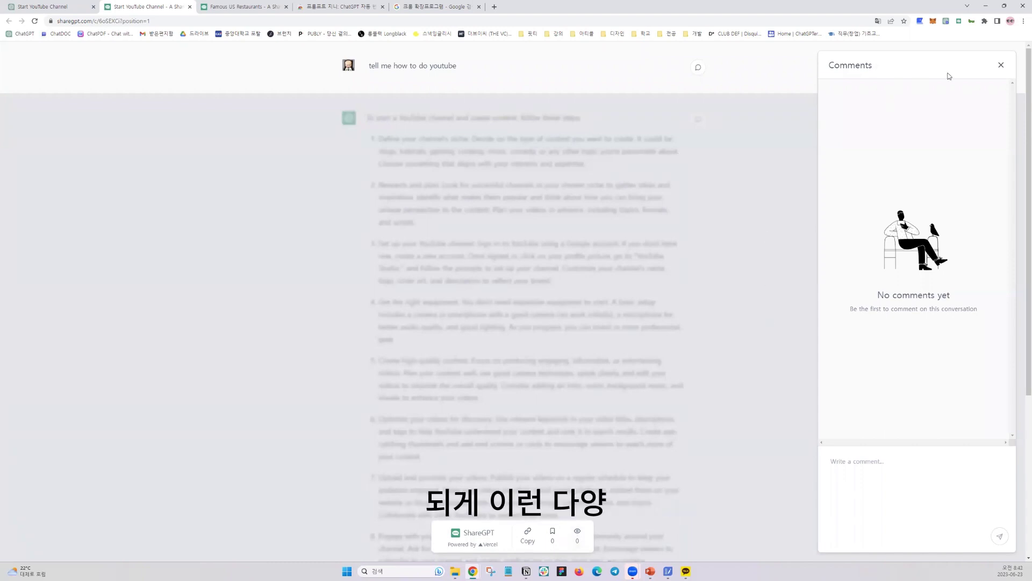
left_click(1000, 70)
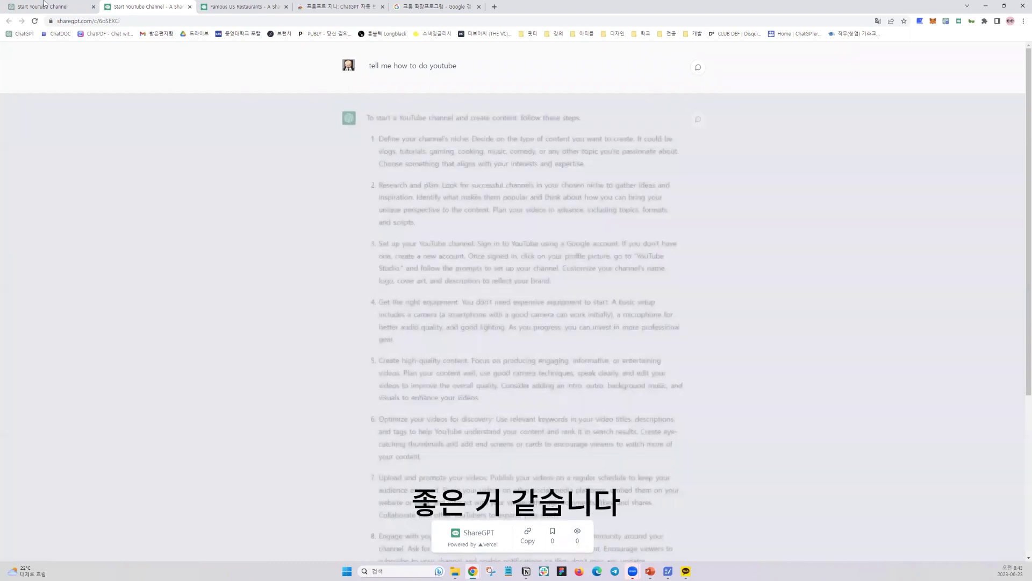
Return to ChatGPT and copy the built-in share link for the "Start YouTube Channel" chat
key("ctrl+shift+Tab")
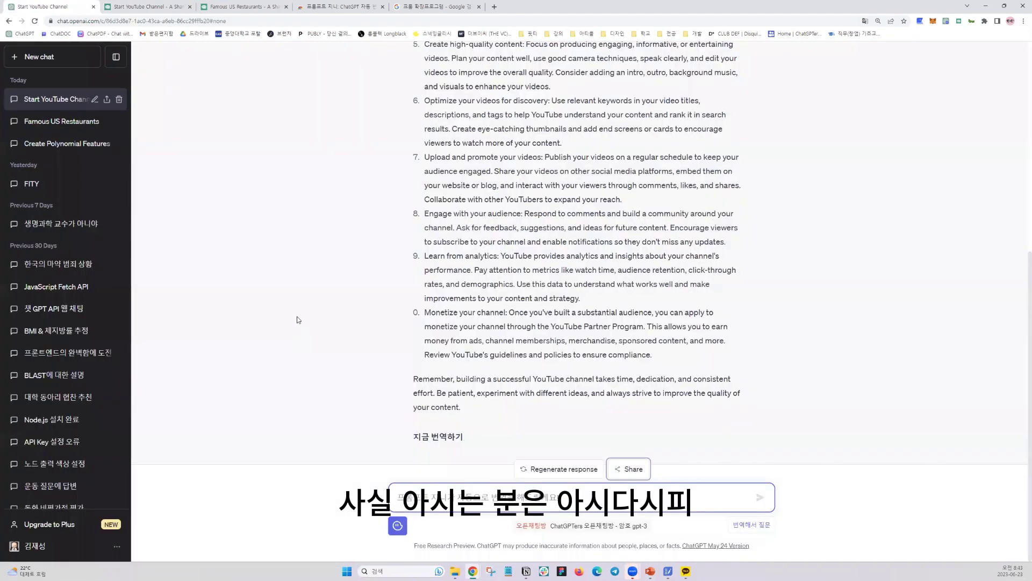
key("ctrl+plus")
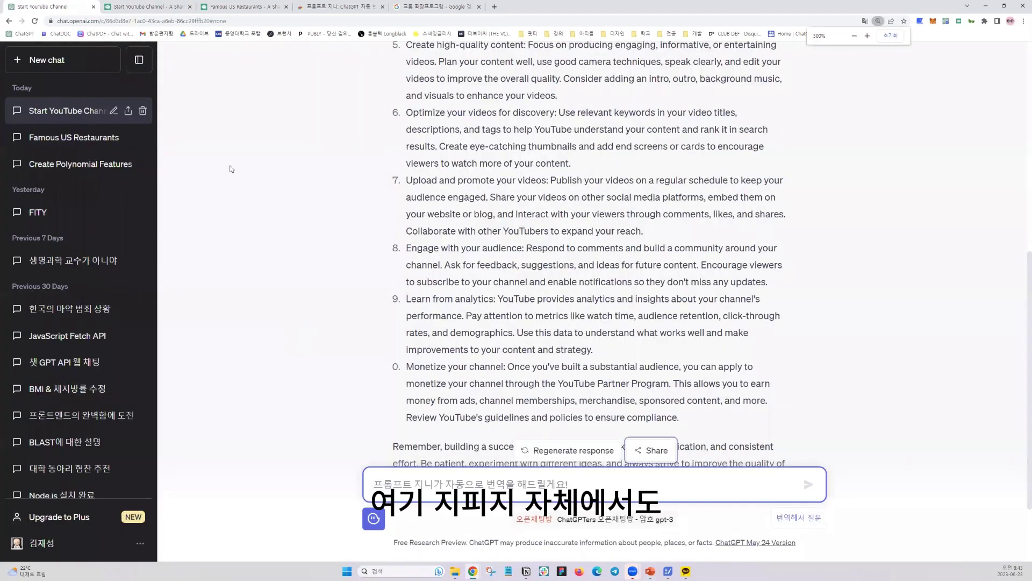
key("ctrl+minus")
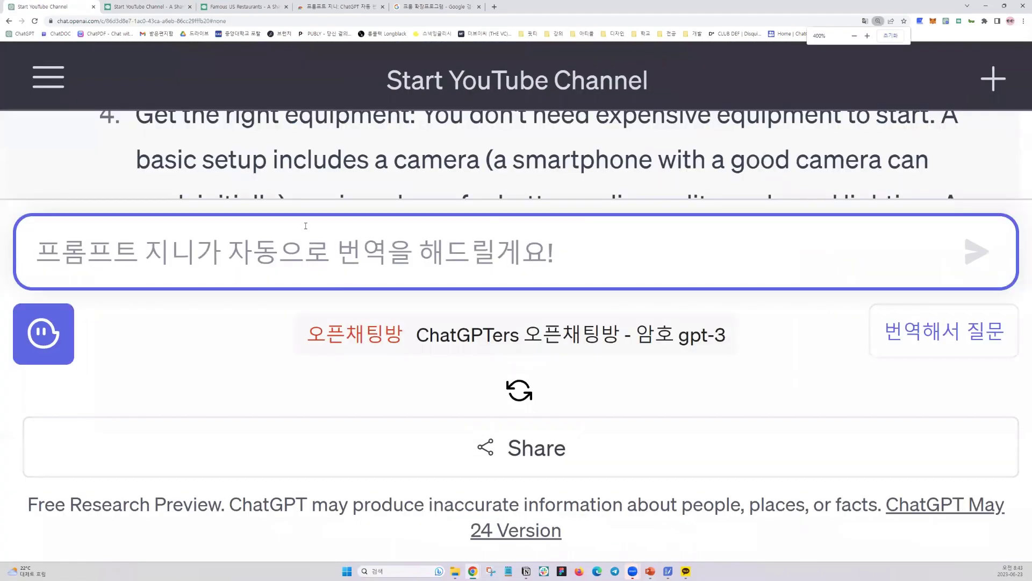
key("ctrl+minus")
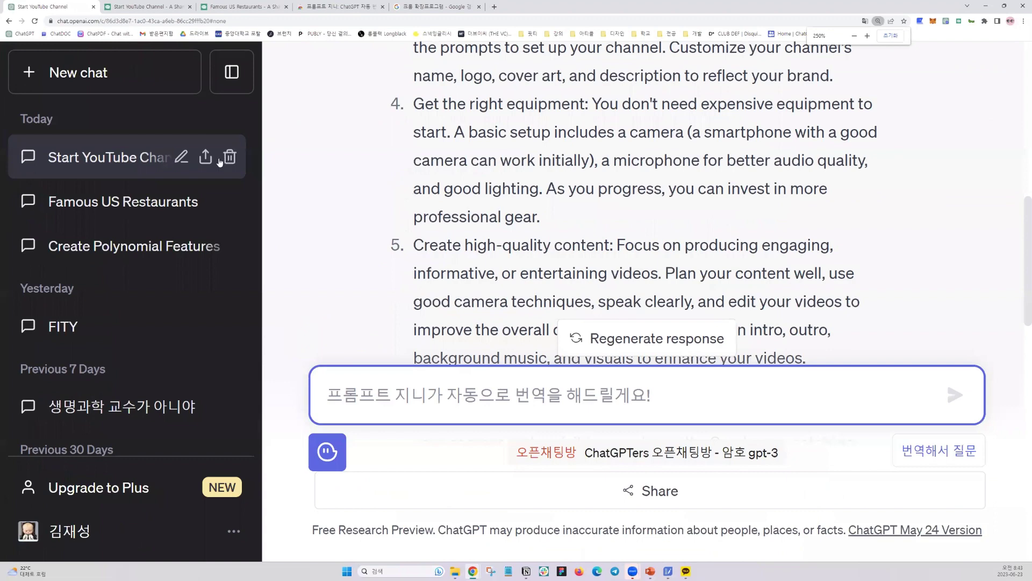
left_click(214, 157)
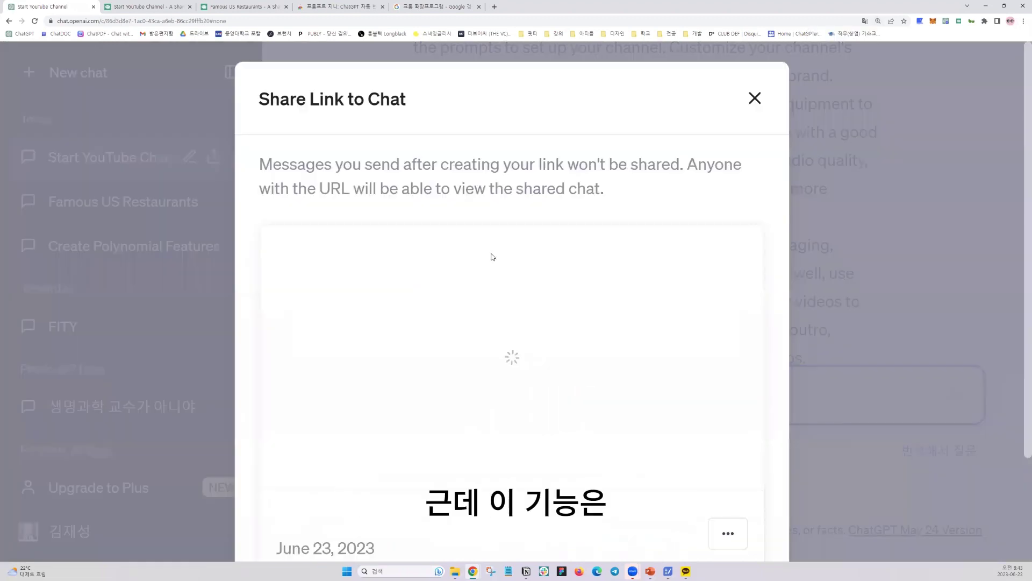
key("ctrl+minus")
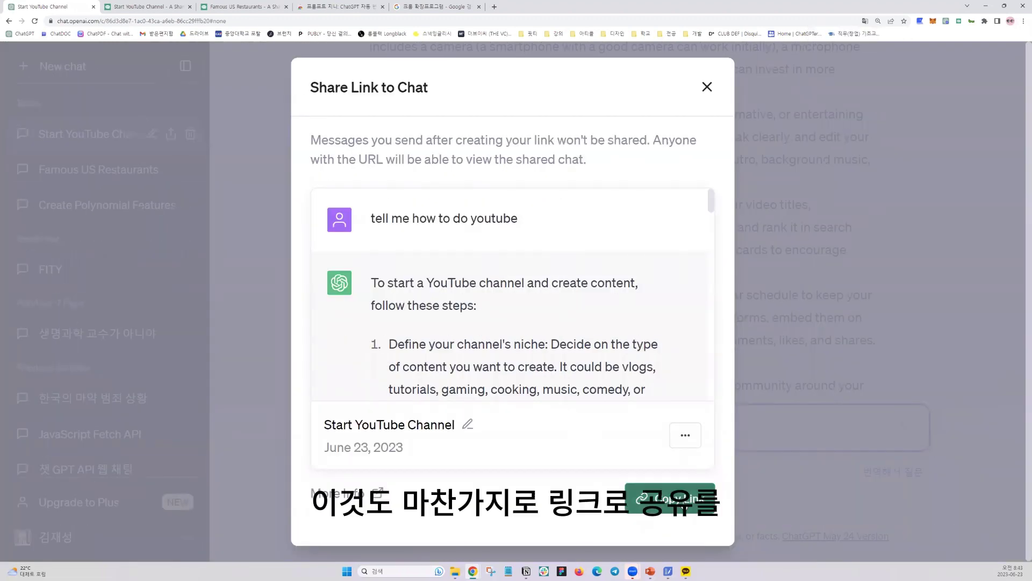
left_click(683, 500)
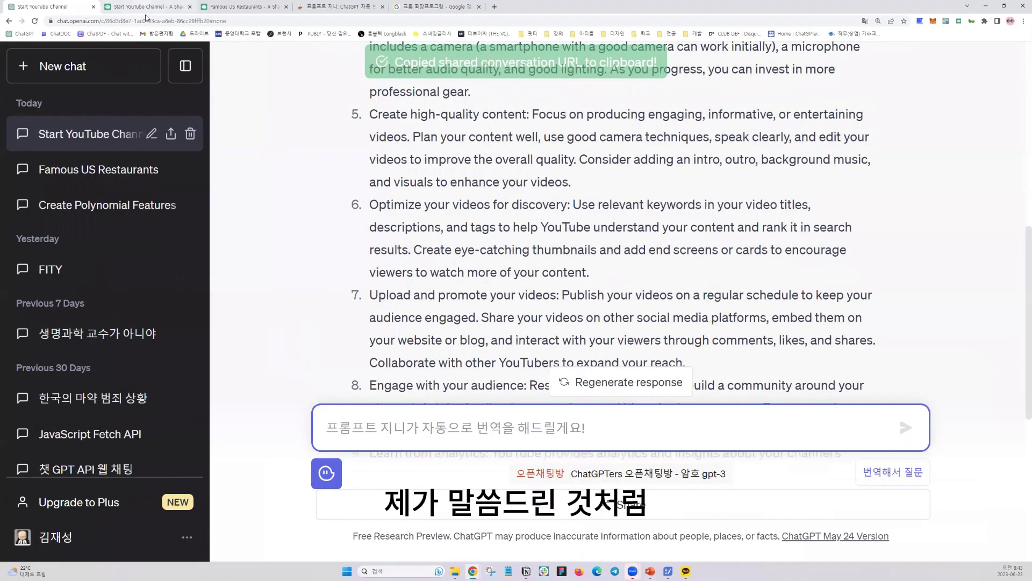
Load the copied ChatGPT share link in the browser tab showing the ShareGPT conversation
left_click(144, 7)
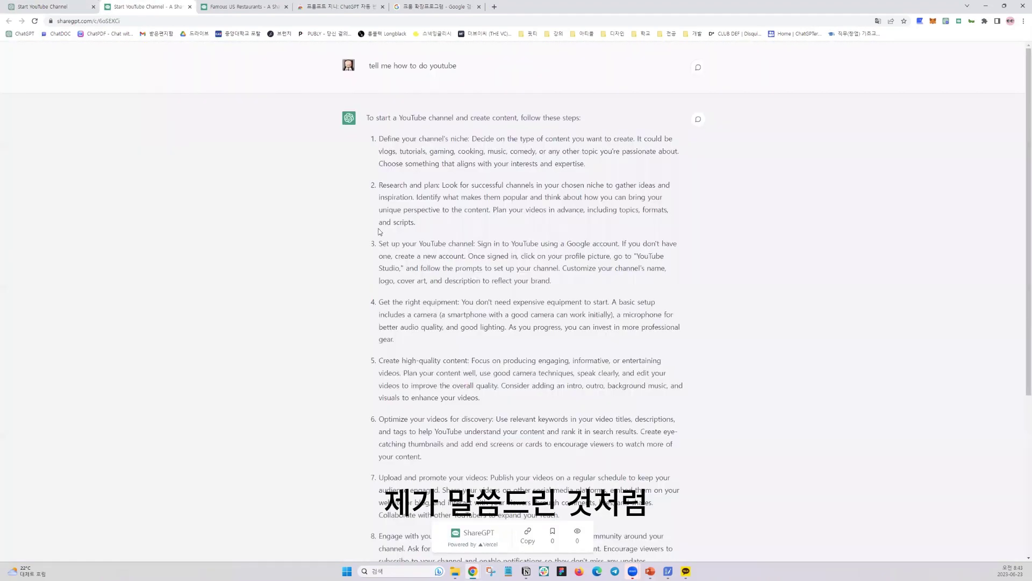
left_click(139, 22)
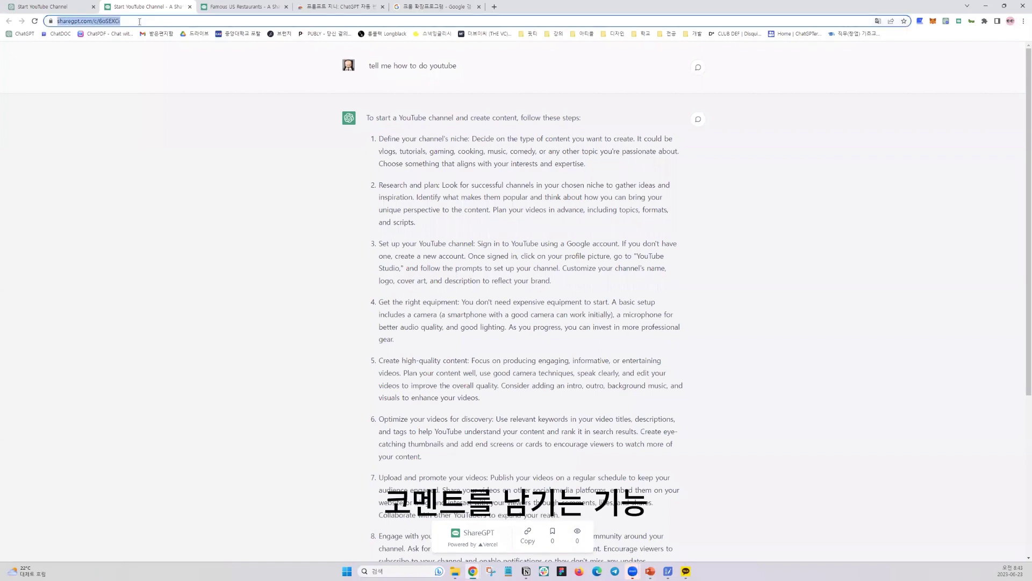
type("https://chat.openai.com/share/851ffec4-4d8e-4e13-94be-191b391c7a2e")
key("Return")
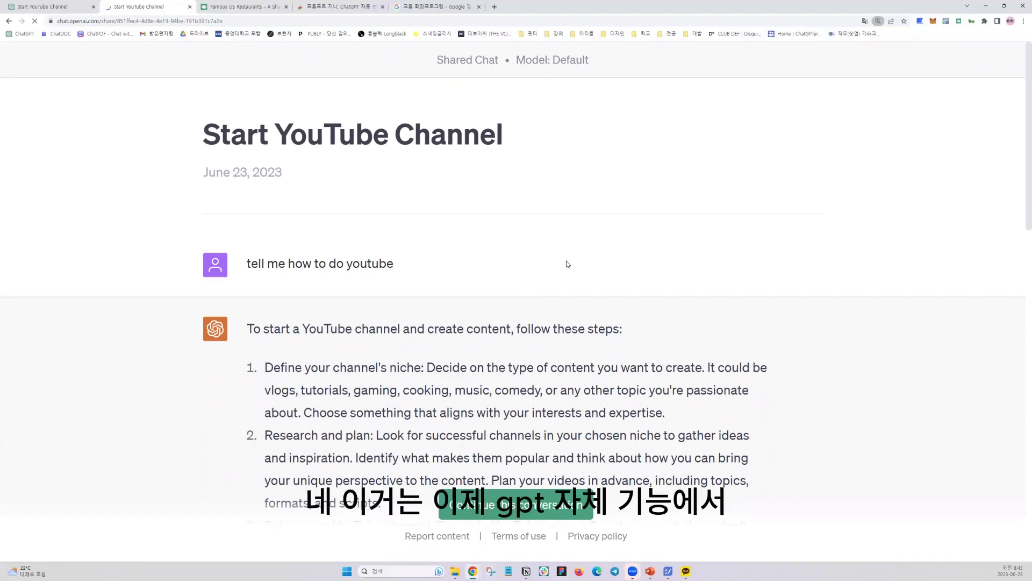
Reduce the shared chat page's zoom to 110% and examine its layout and English answer
key("ctrl+minus")
key("ctrl+minus")
key("ctrl+minus")
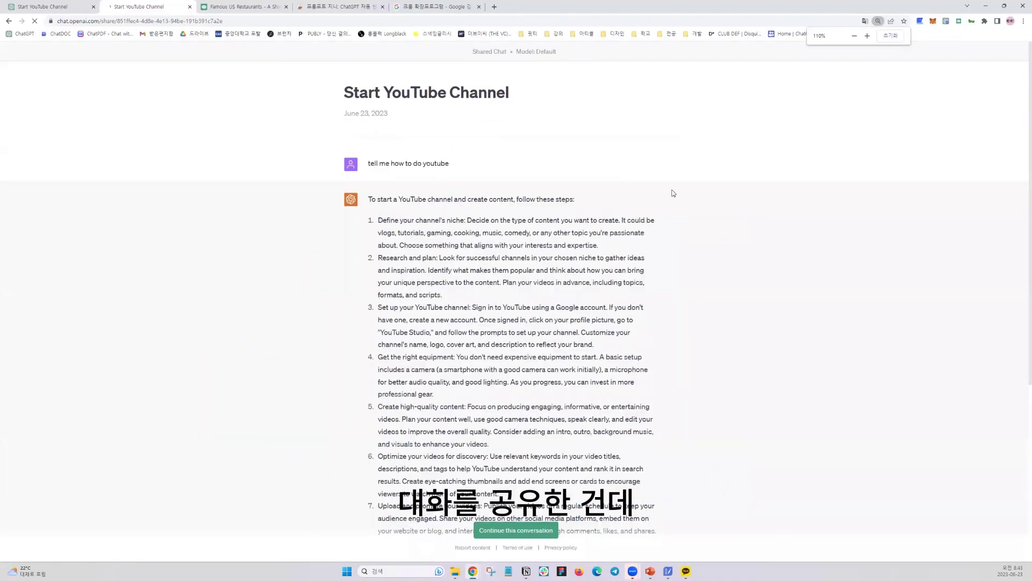
scroll(533, 363, "down", 5)
scroll(532, 362, "up", 2)
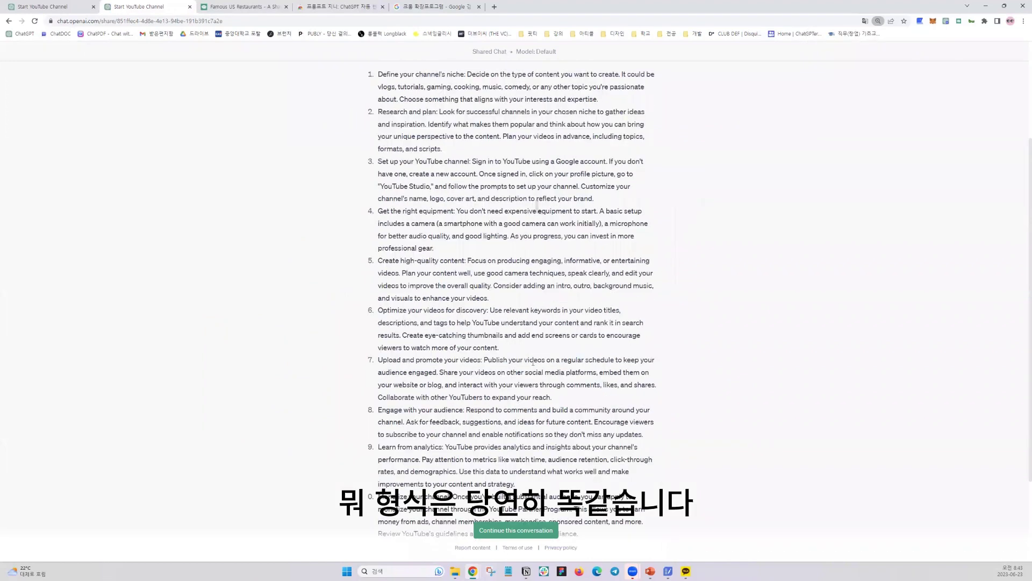
scroll(533, 363, "up", 3)
scroll(538, 430, "down", 2)
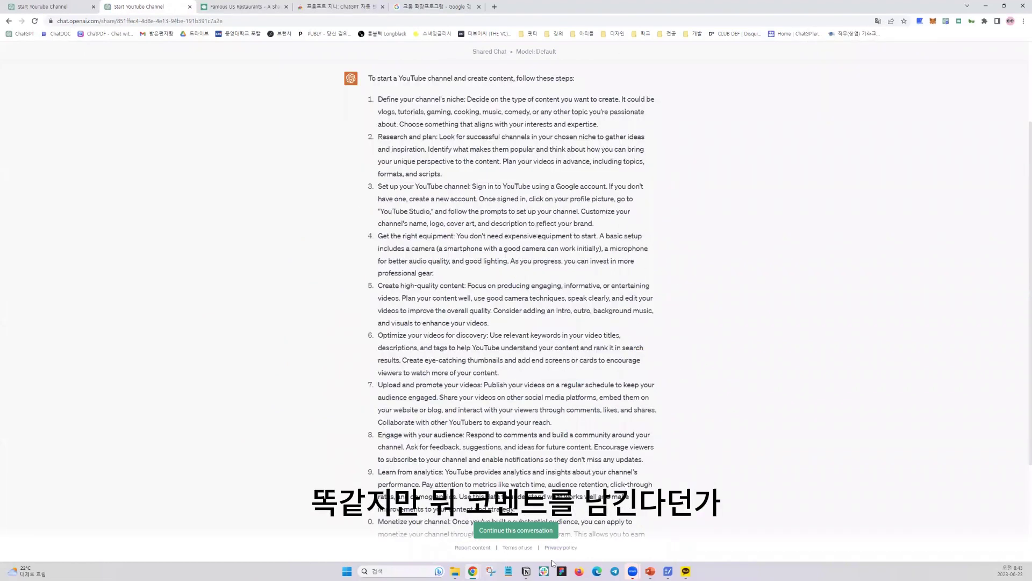
scroll(790, 411, "down", 2)
scroll(615, 411, "up", 4)
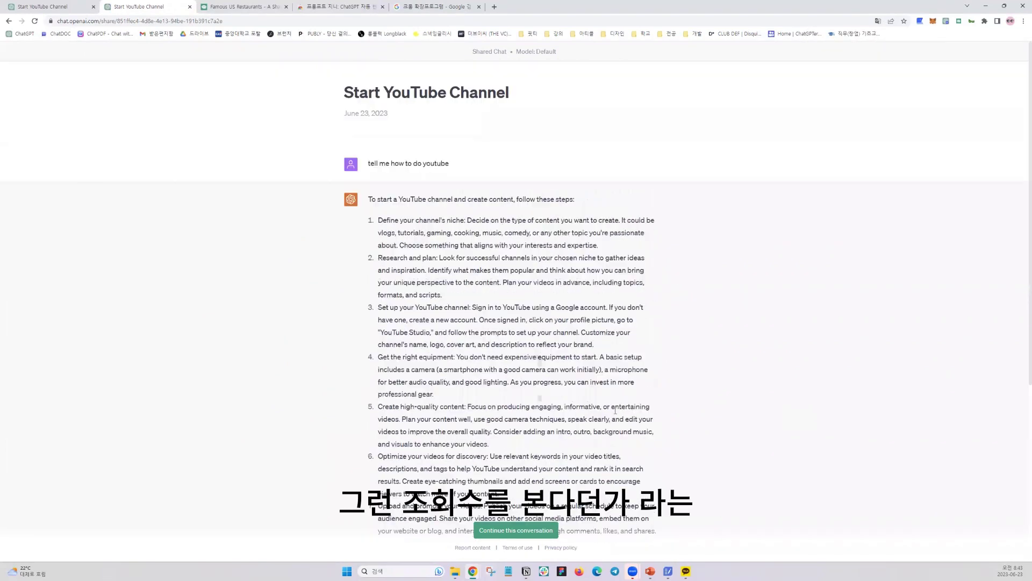
Read on through the shared chat to check how the Korean translations below the English answer are included
scroll(591, 446, "down", 5)
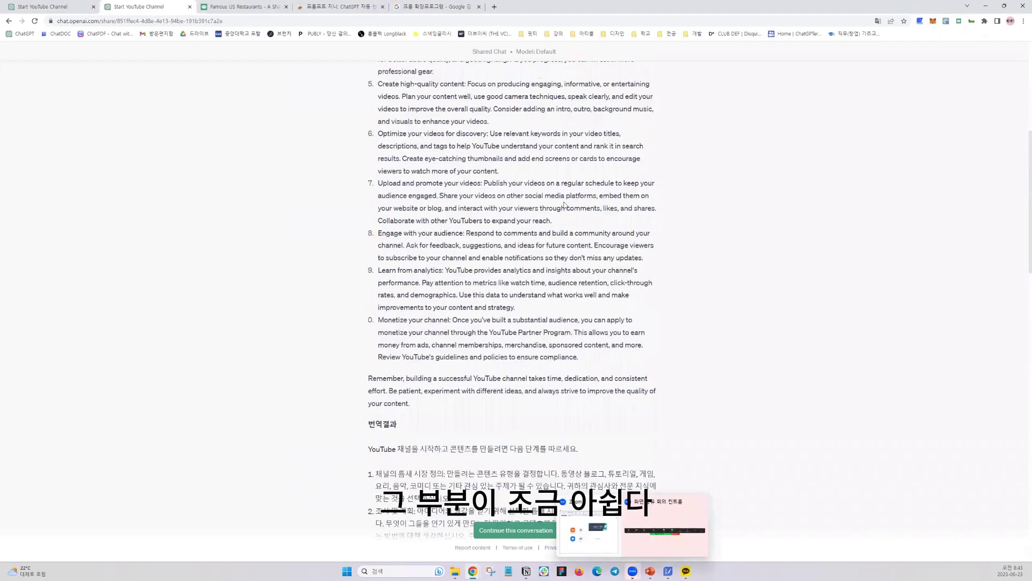
scroll(608, 302, "down", 7)
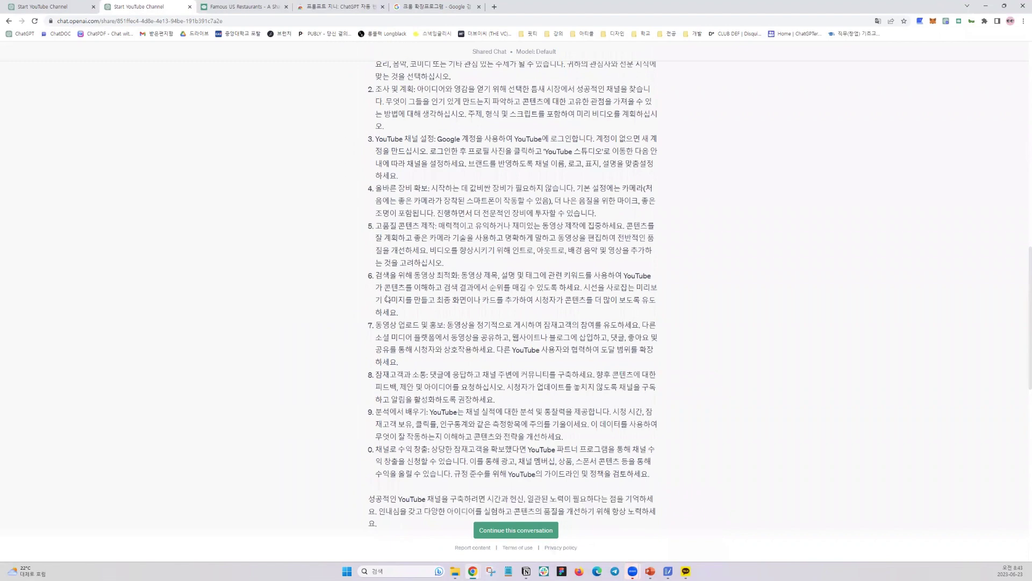
scroll(597, 336, "down", 4)
scroll(231, 80, "up", 3)
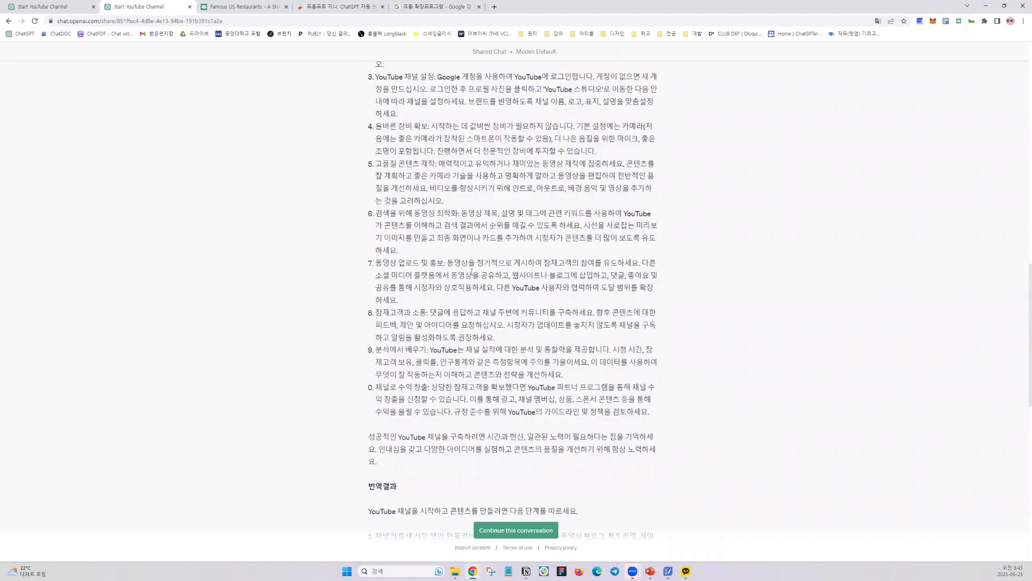
scroll(415, 215, "up", 1)
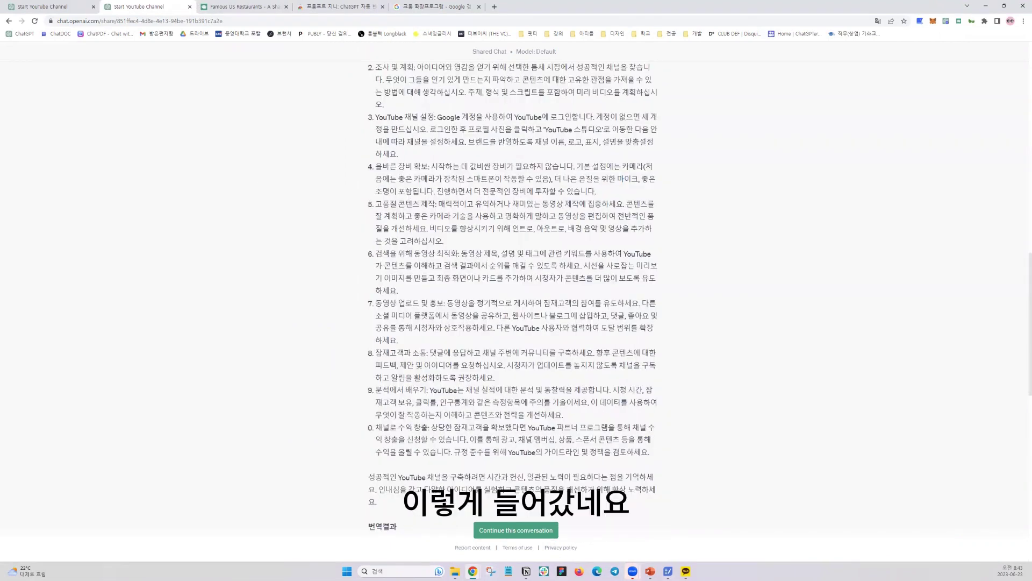
scroll(408, 197, "down", 4)
scroll(477, 403, "down", 3)
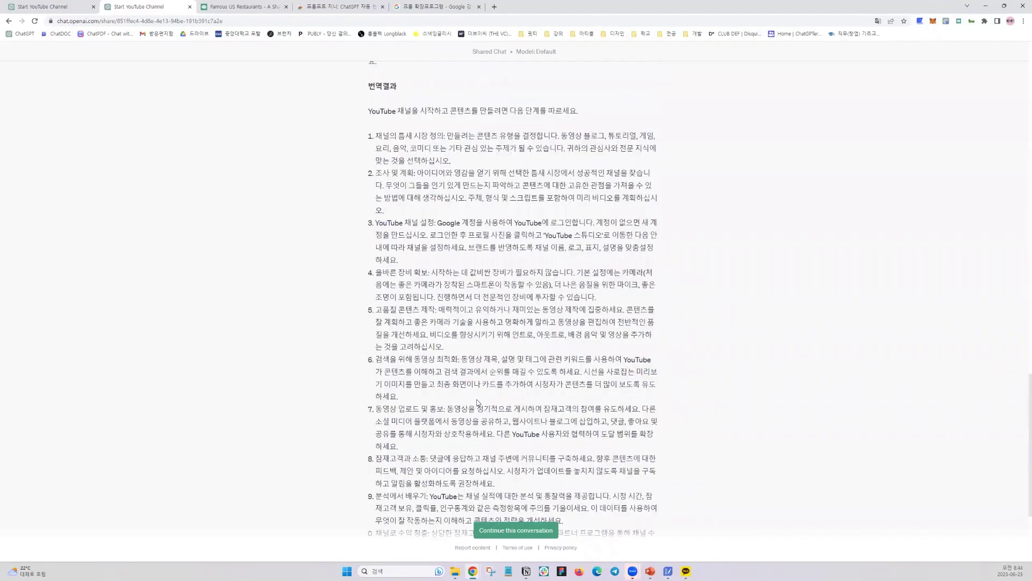
scroll(477, 402, "up", 4)
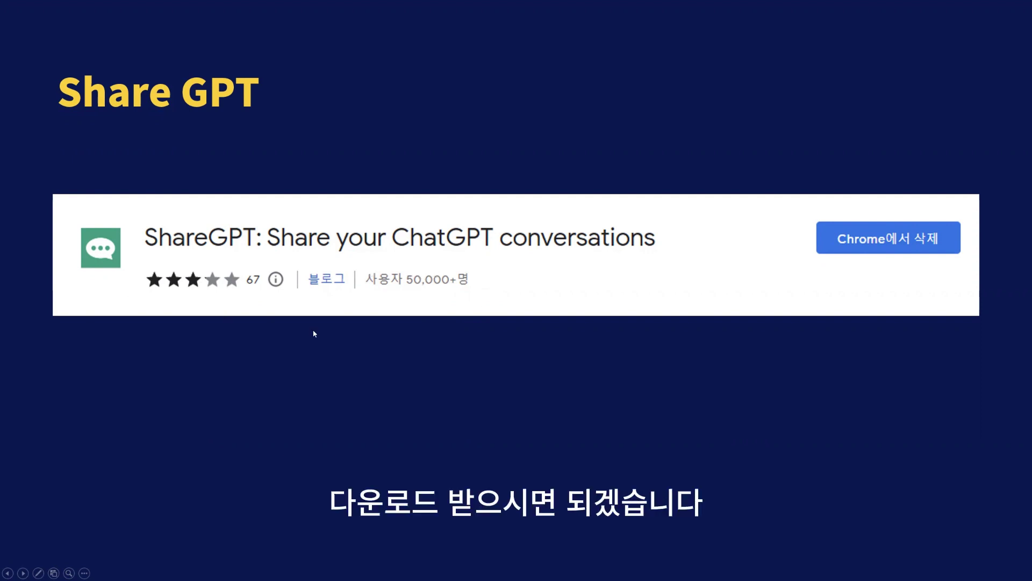
Advance the PowerPoint slideshow from the ShareGPT extension slide to the conclusion slide "결론"
key("Right")
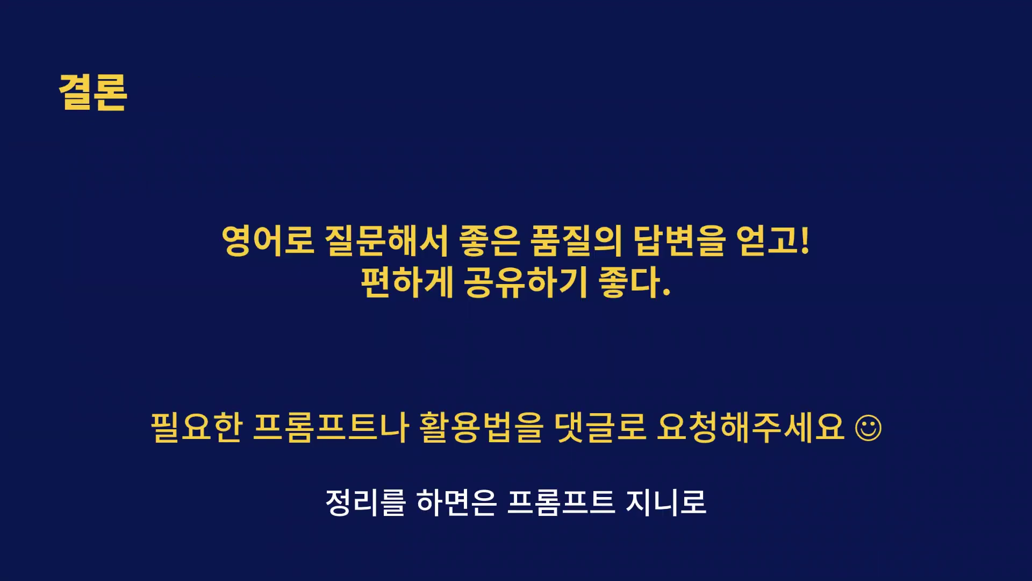